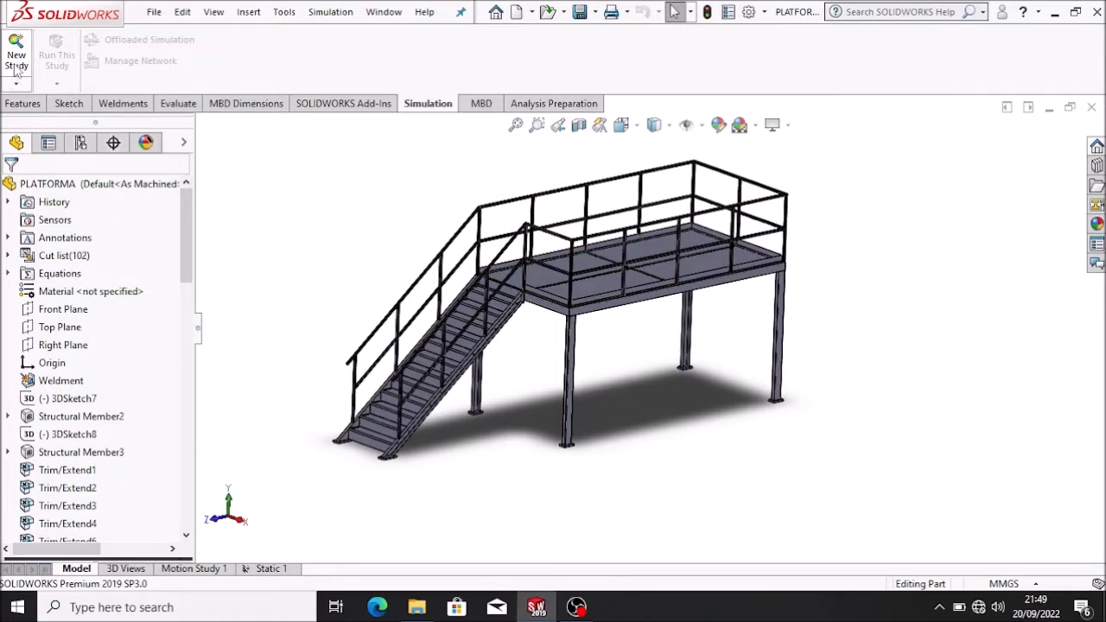
Activate configuration 2 of the platform and create a new Static simulation study for it.
click(81, 144)
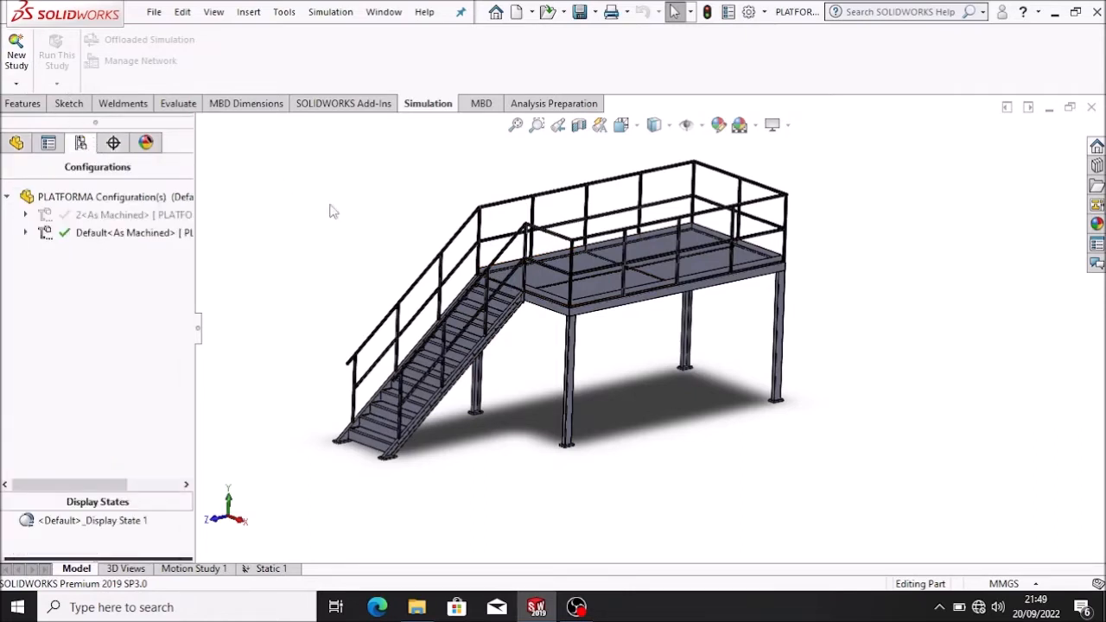
double_click(106, 215)
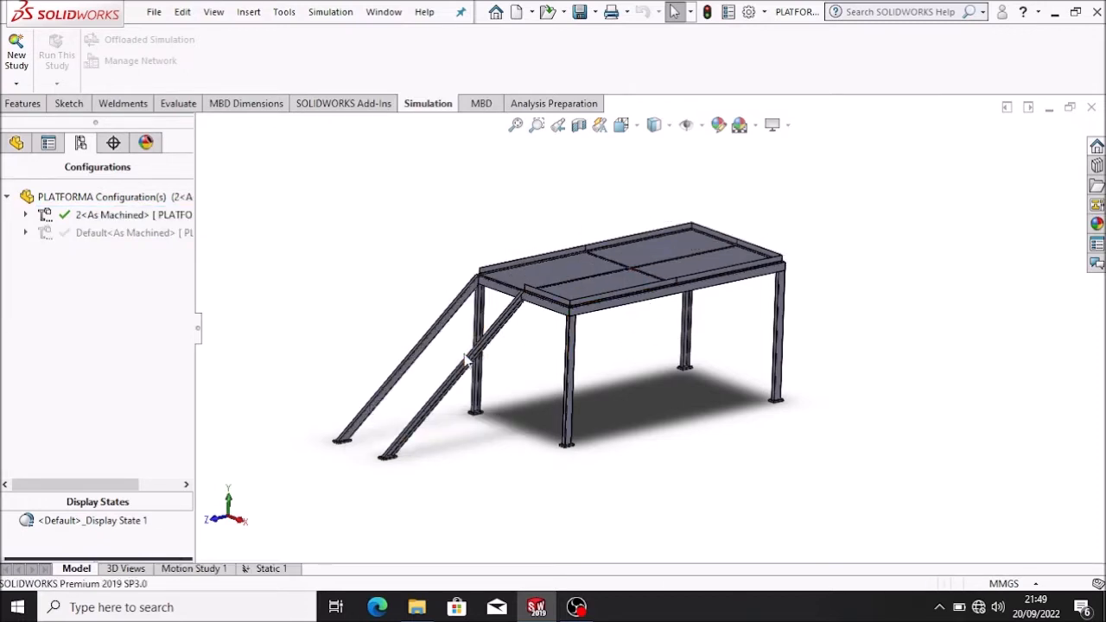
click(19, 53)
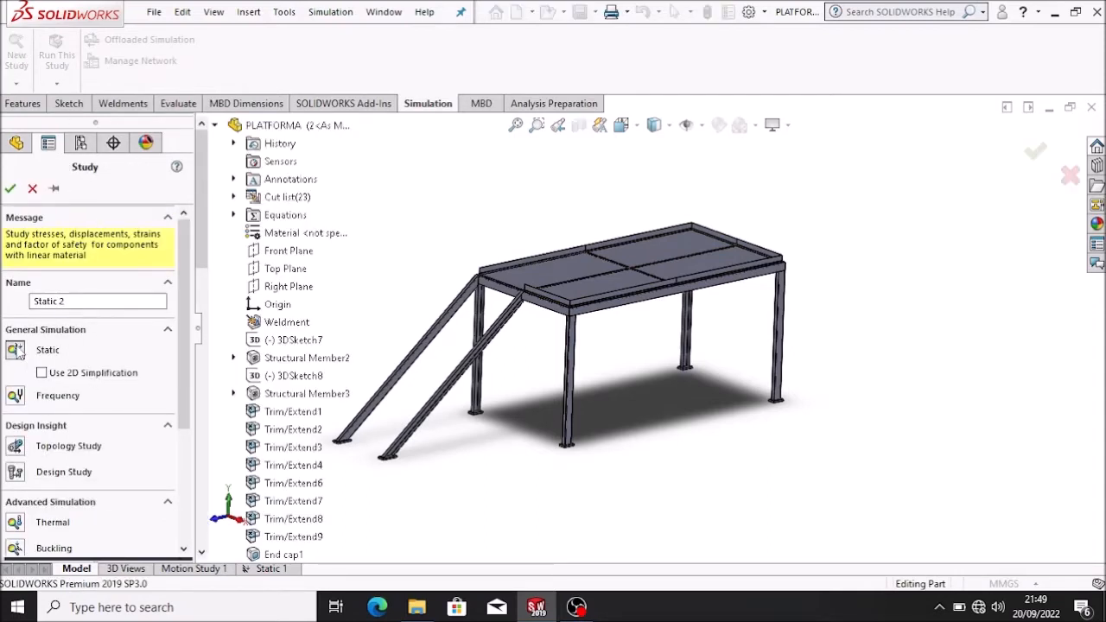
click(15, 350)
click(9, 188)
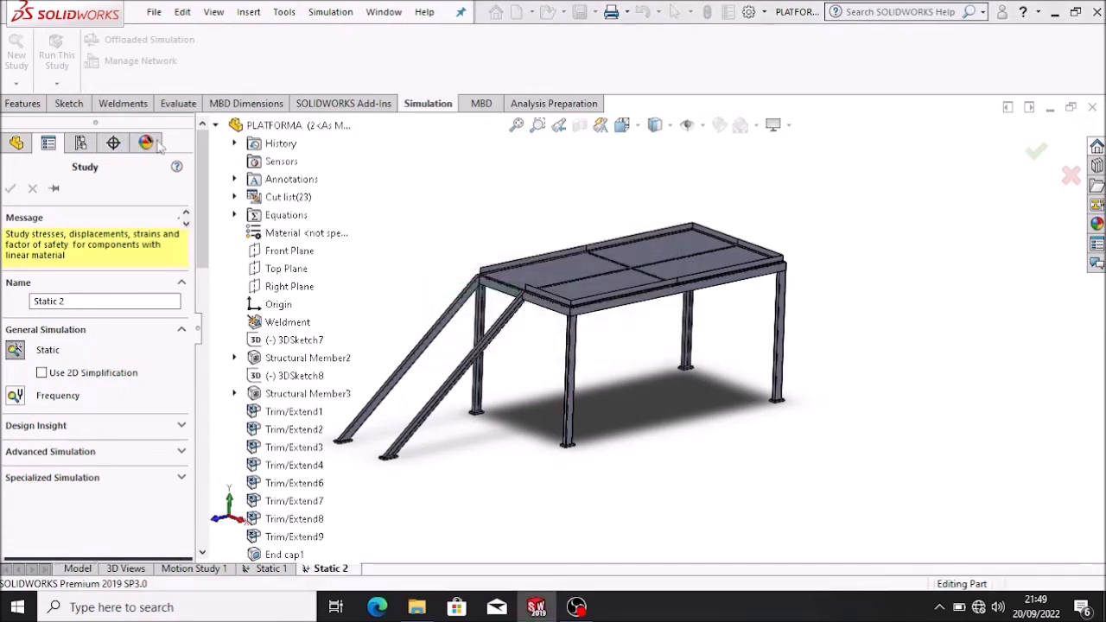
click(216, 126)
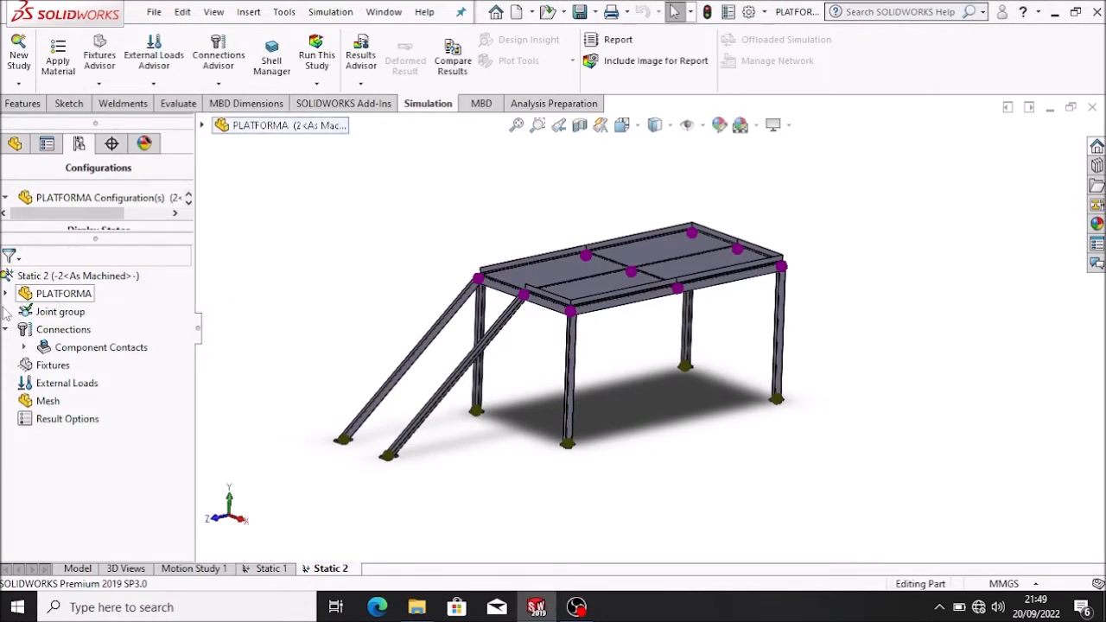
Apply the DIN structural steel 1.0143 (S275J0) to all bodies of the platform.
click(45, 299)
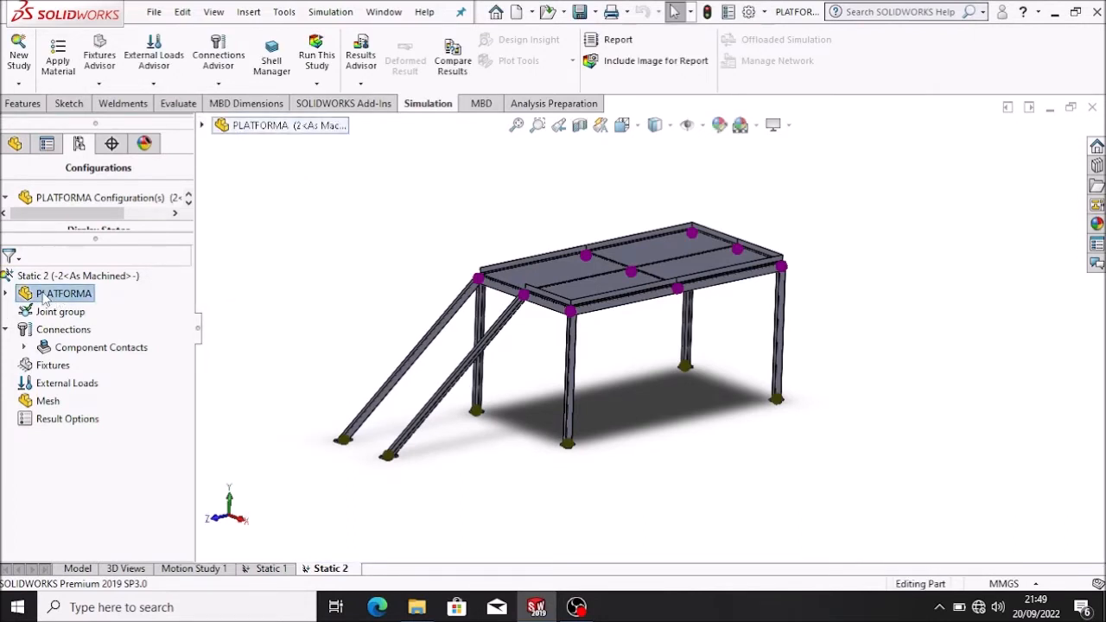
right_click(46, 299)
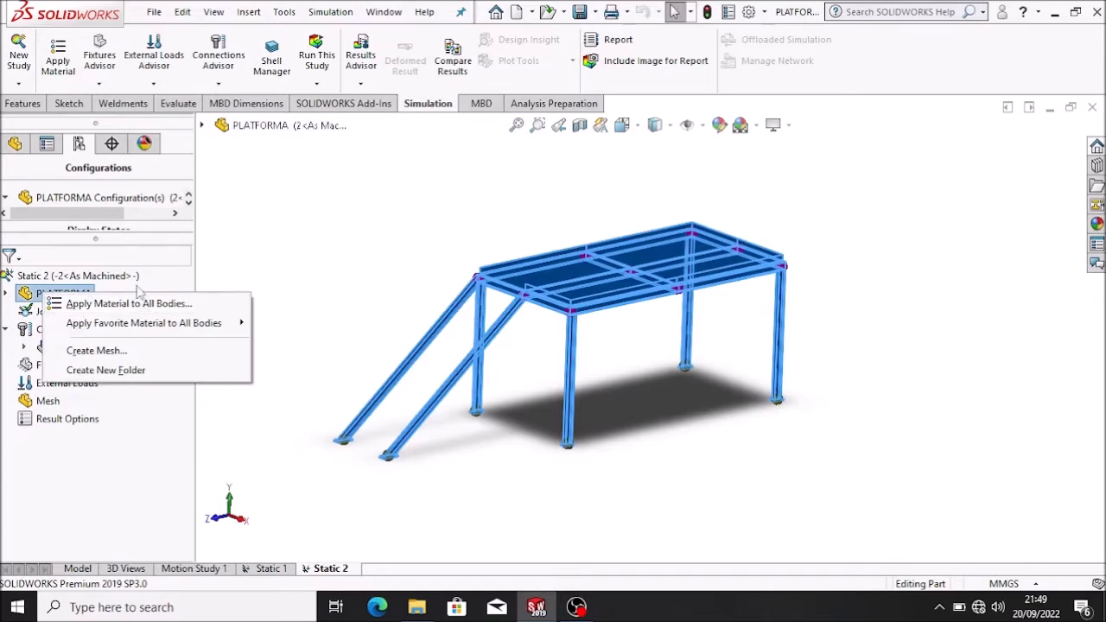
click(113, 308)
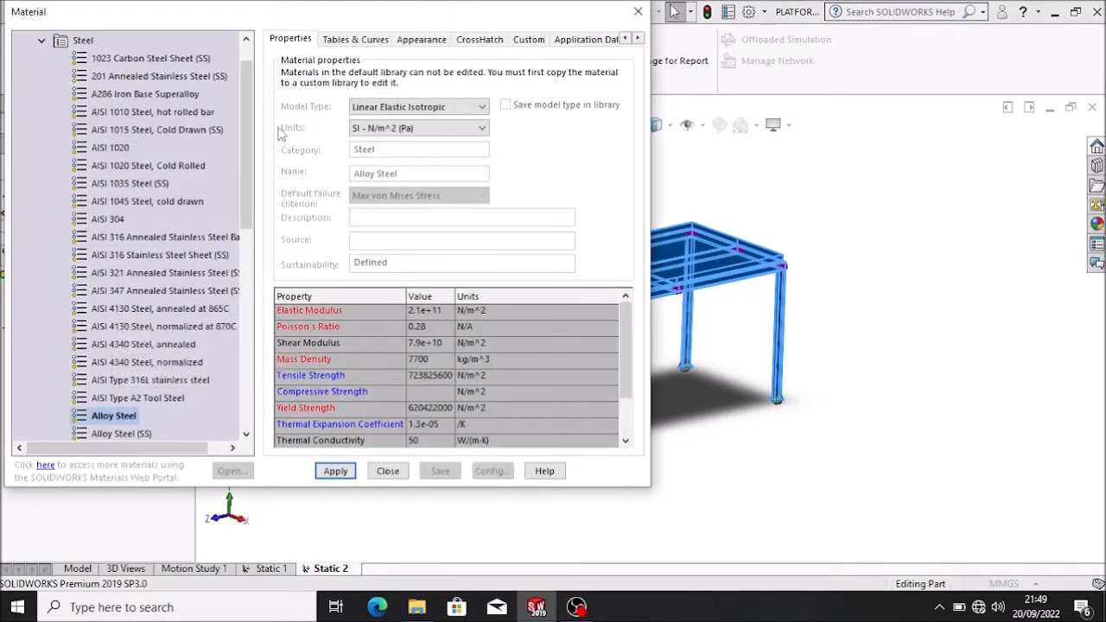
scroll(249, 126, up, 1)
click(21, 41)
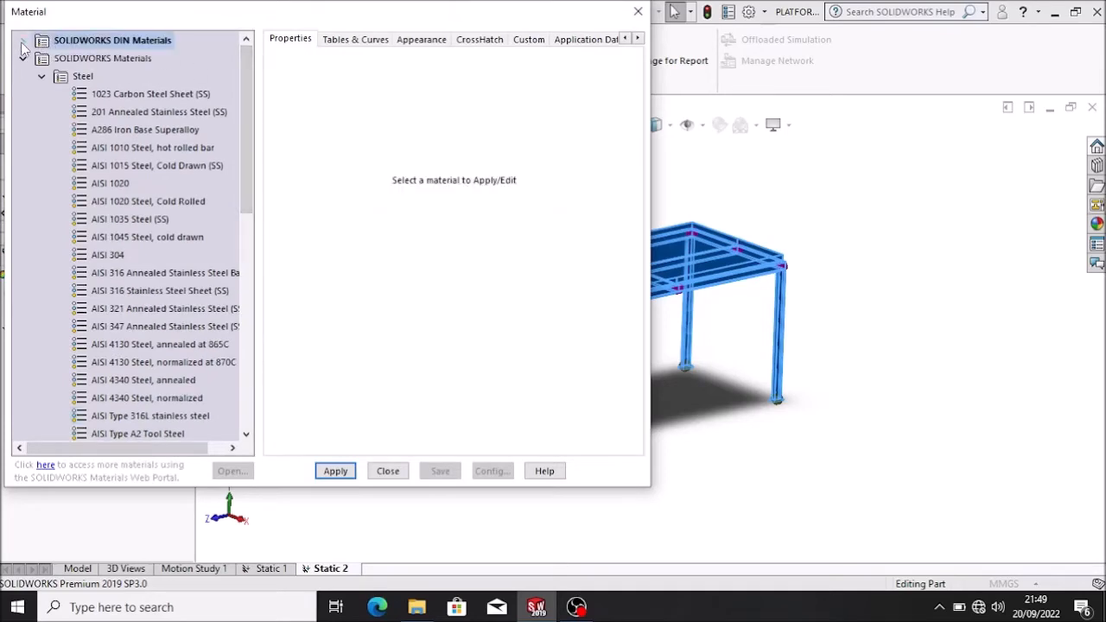
click(22, 41)
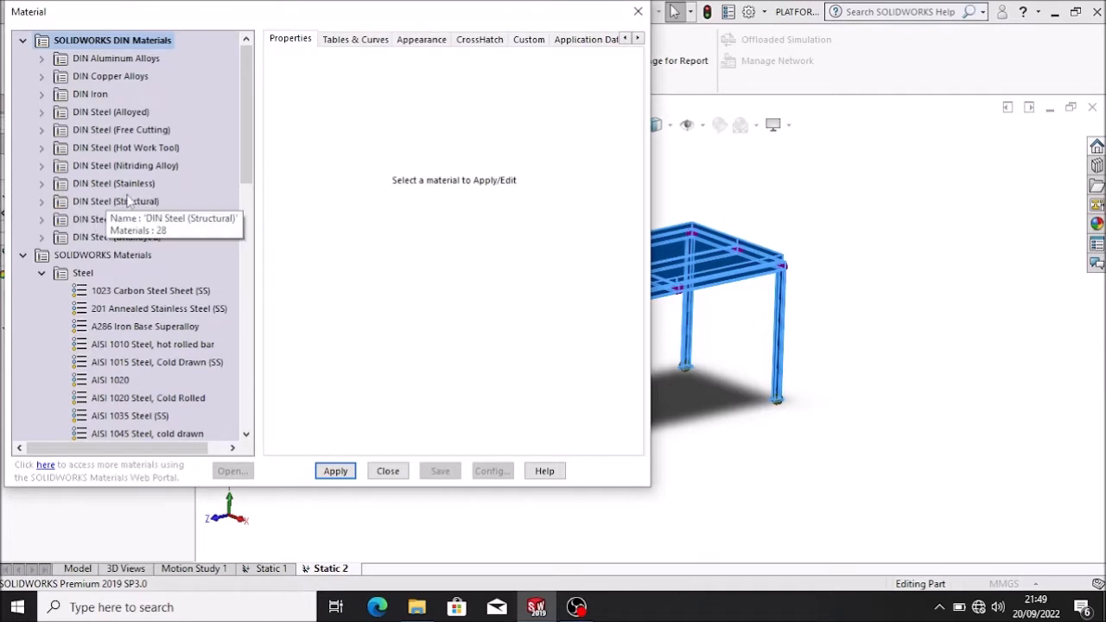
click(40, 202)
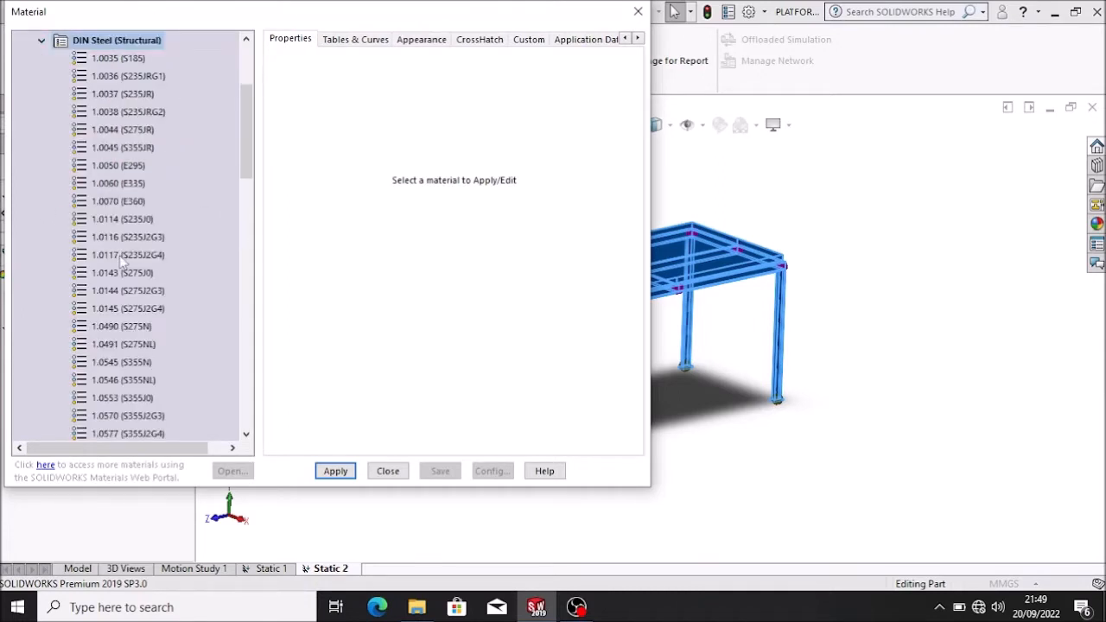
click(124, 273)
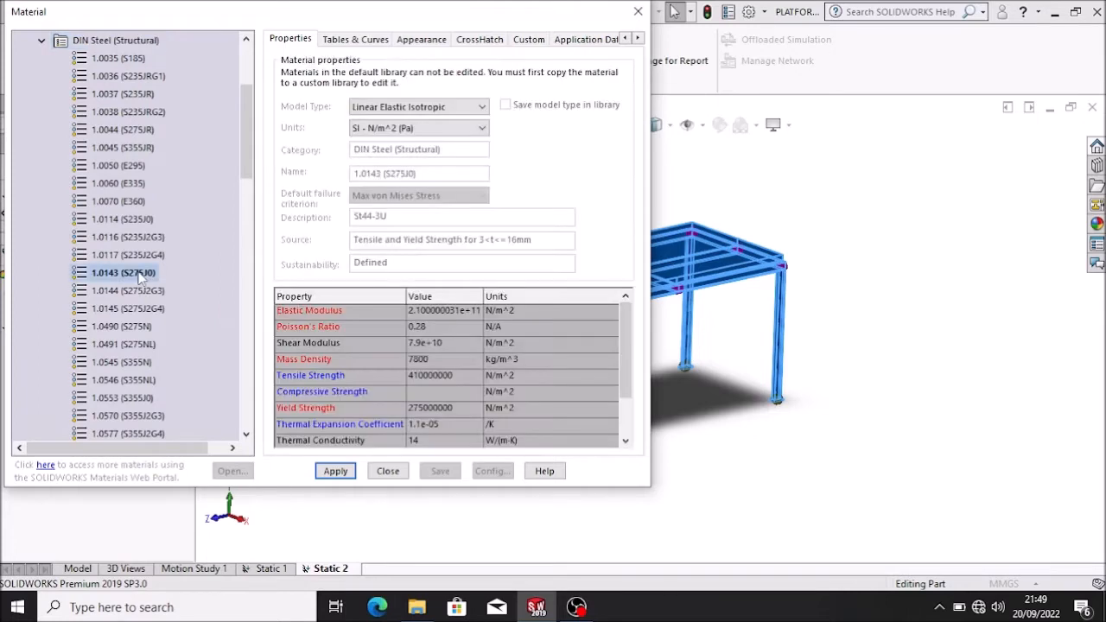
click(336, 471)
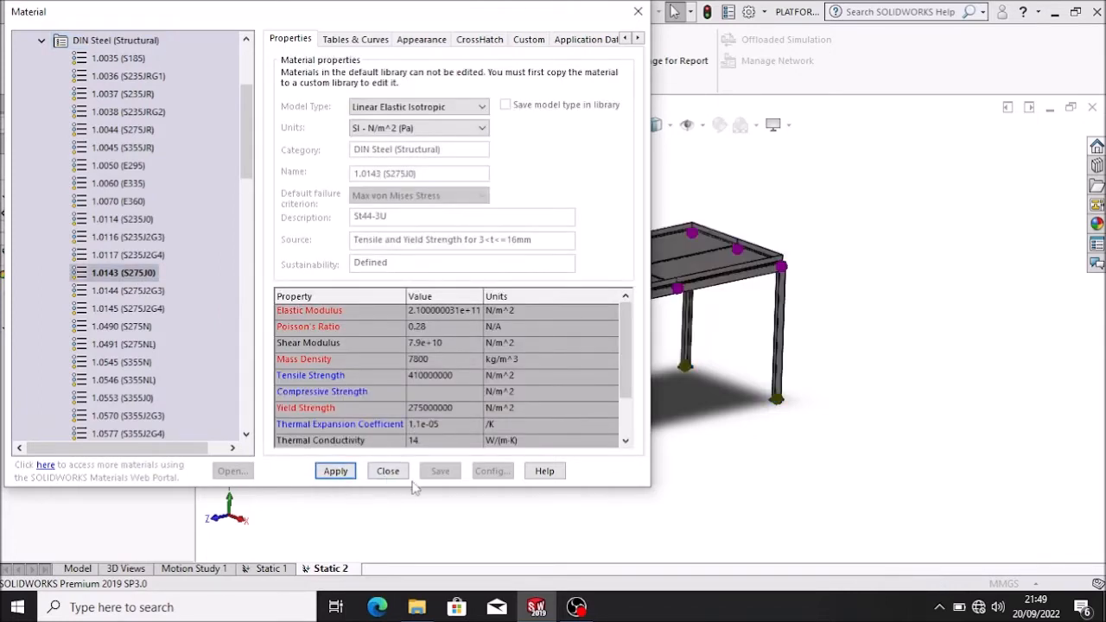
click(388, 471)
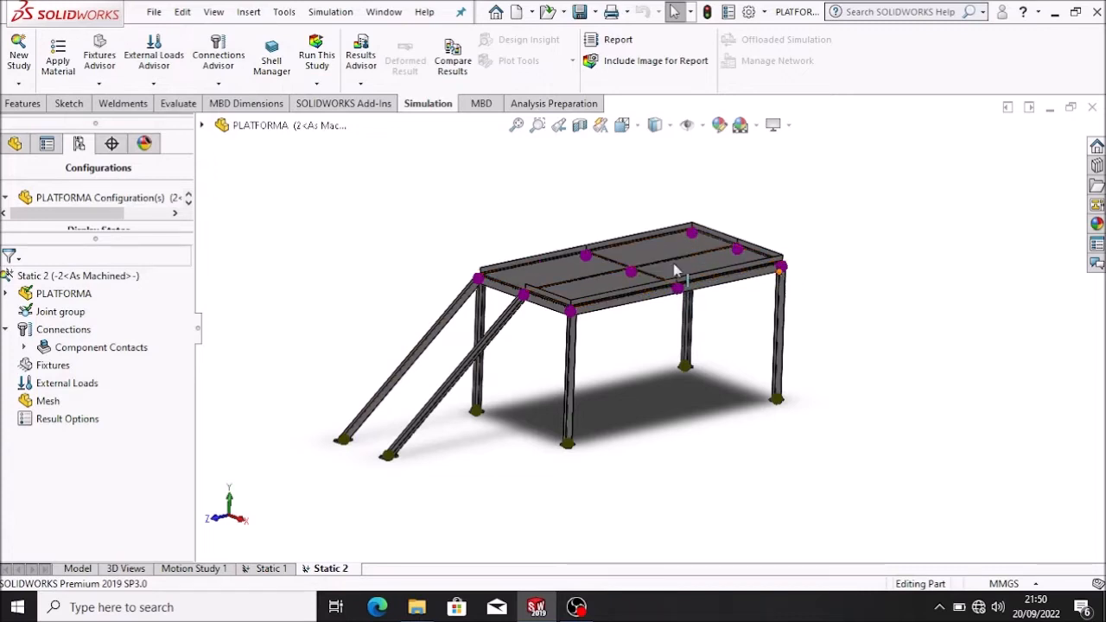
Start a Fixed Geometry fixture and select a base plate edge on each of the two columns at the stair end.
click(56, 366)
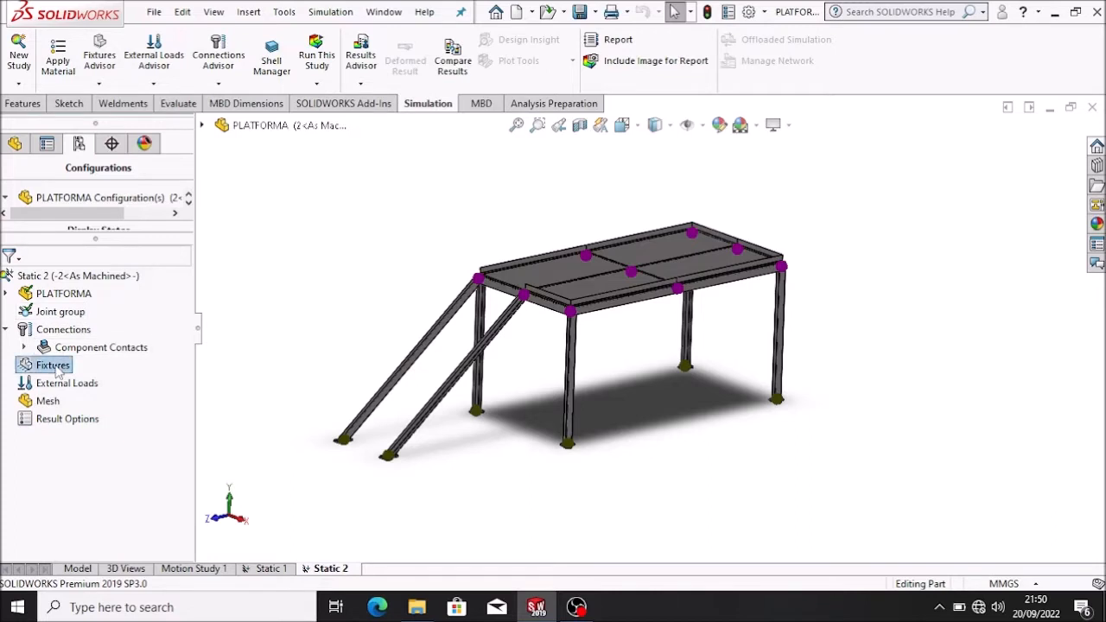
right_click(56, 367)
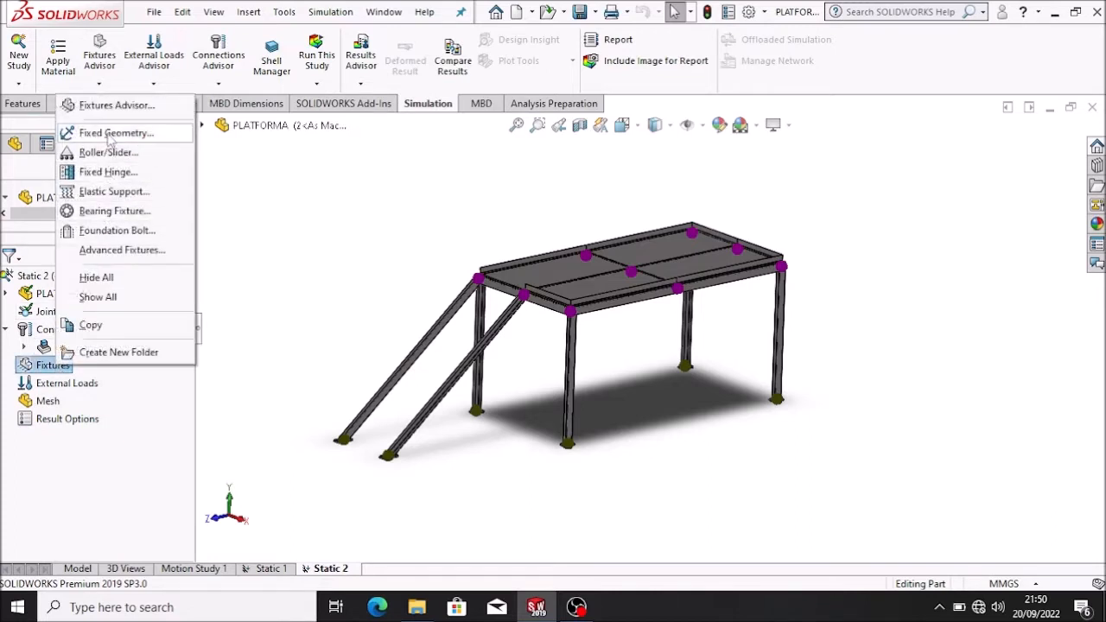
click(108, 135)
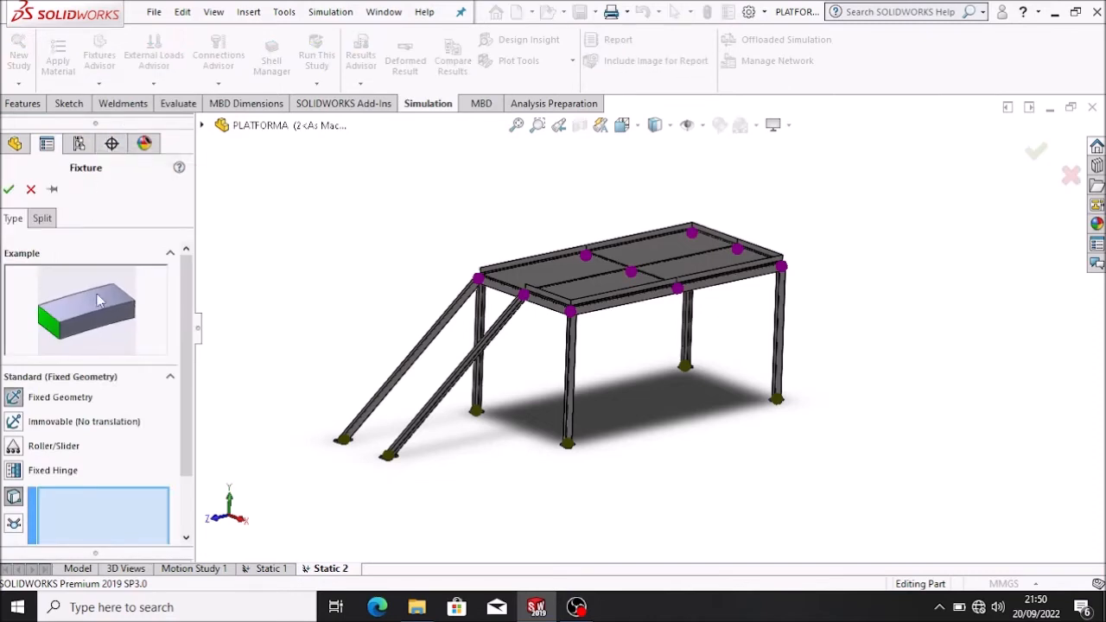
scroll(111, 458, down, 2)
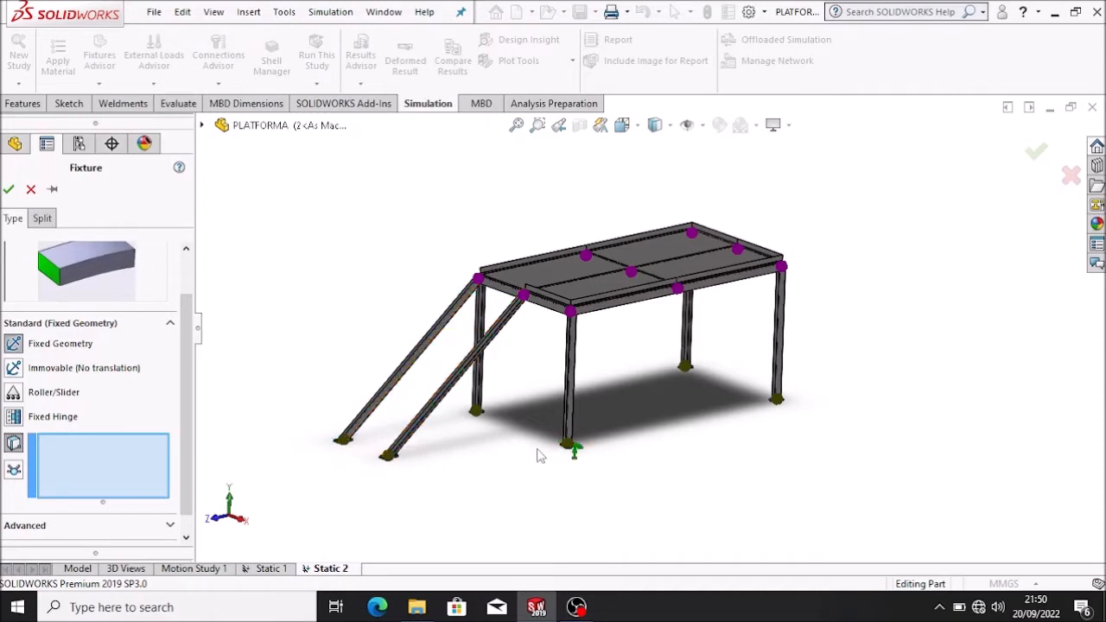
scroll(543, 456, down, 5)
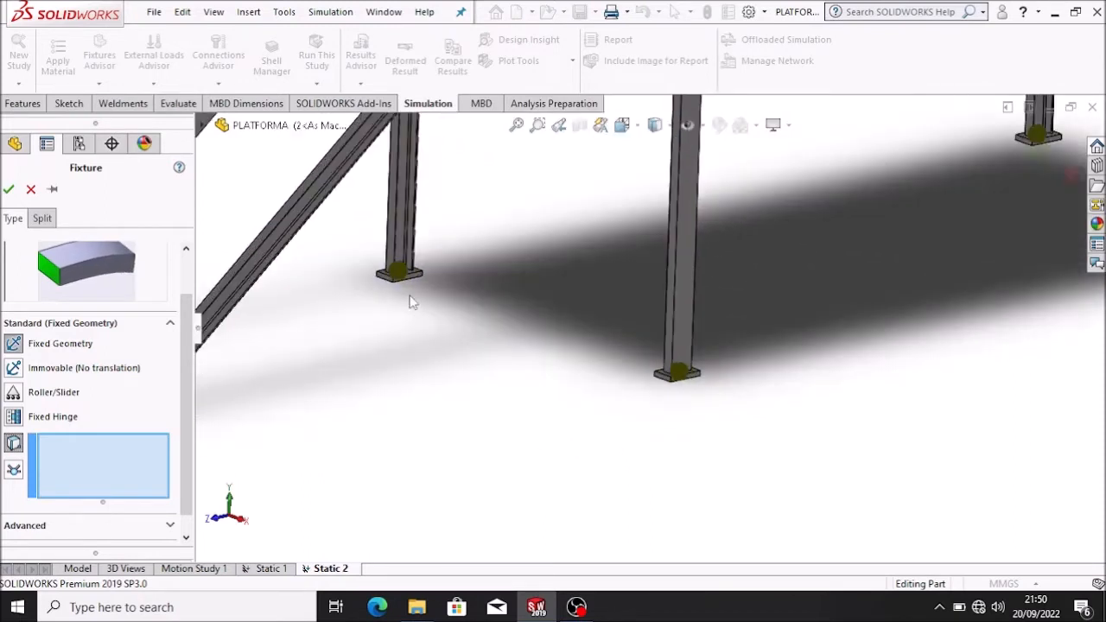
click(697, 378)
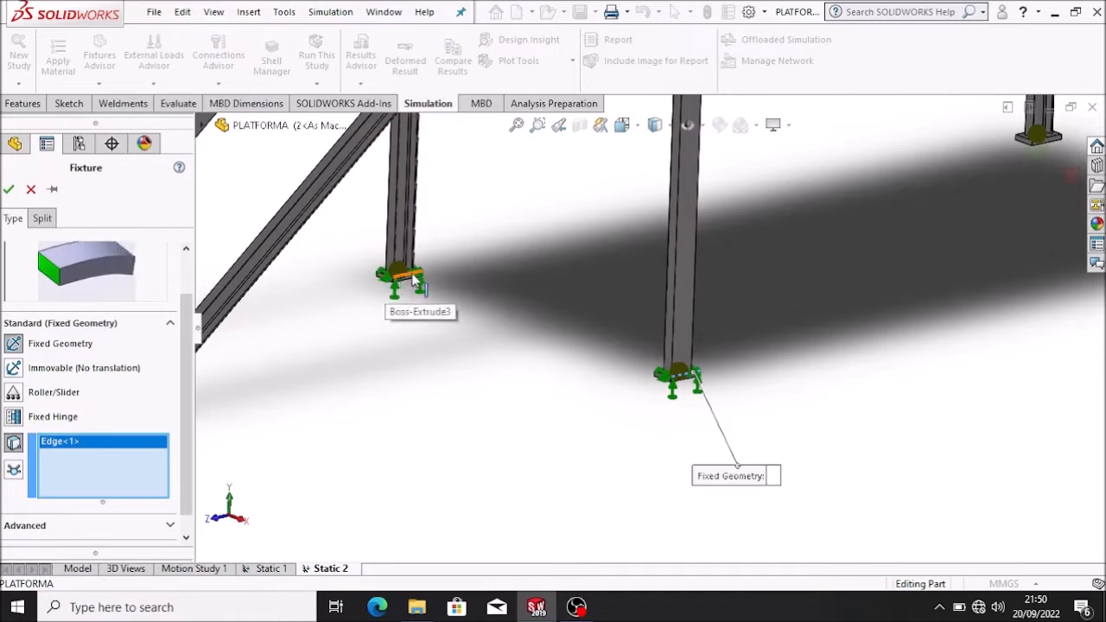
click(413, 279)
Add a base plate edge of each of the two inclined stair stringers to the fixed geometry.
scroll(341, 370, down, 2)
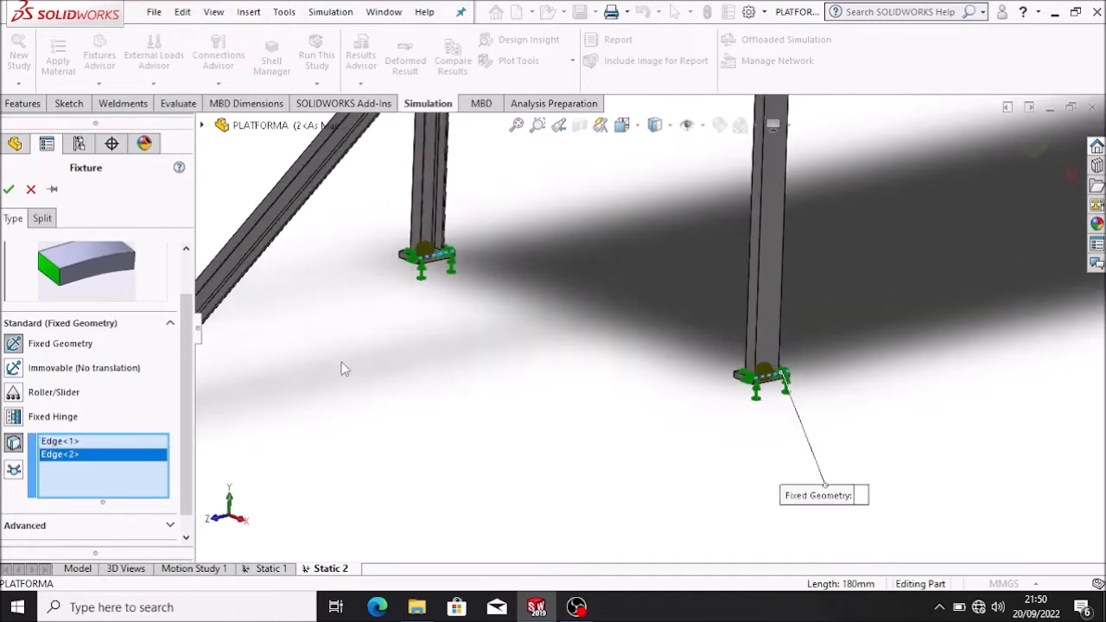
scroll(341, 369, down, 2)
scroll(342, 369, up, 3)
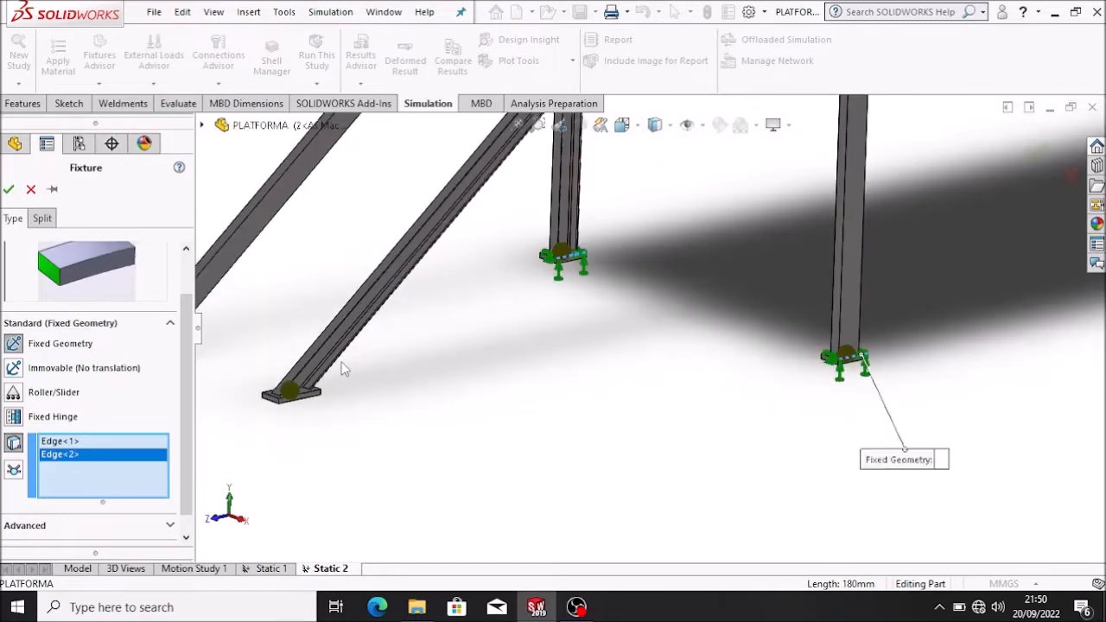
click(298, 410)
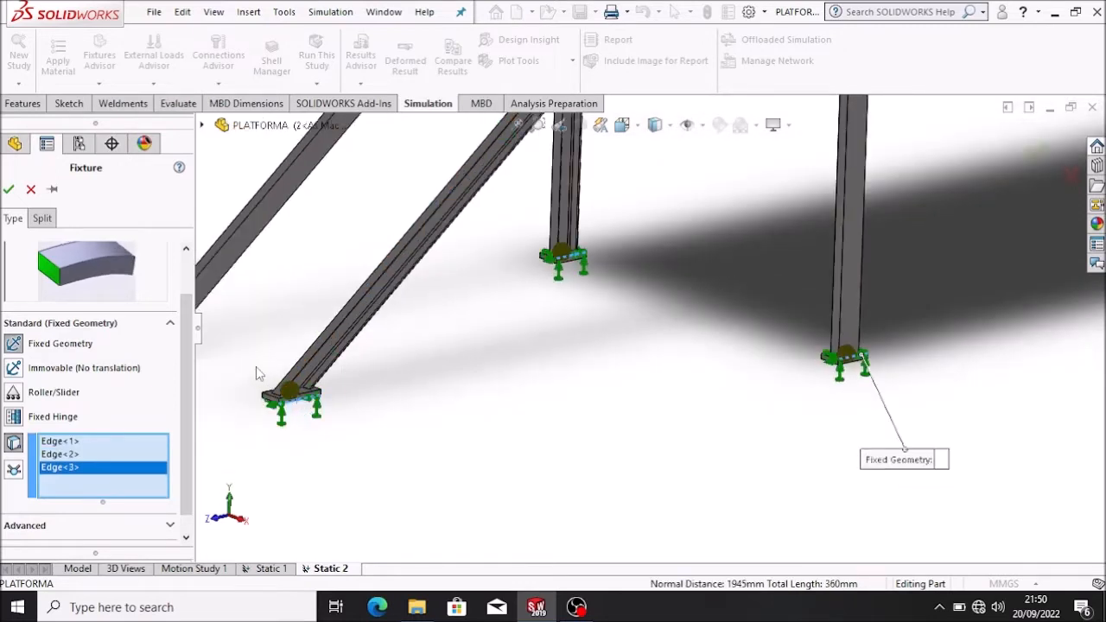
scroll(259, 375, down, 2)
scroll(256, 373, up, 3)
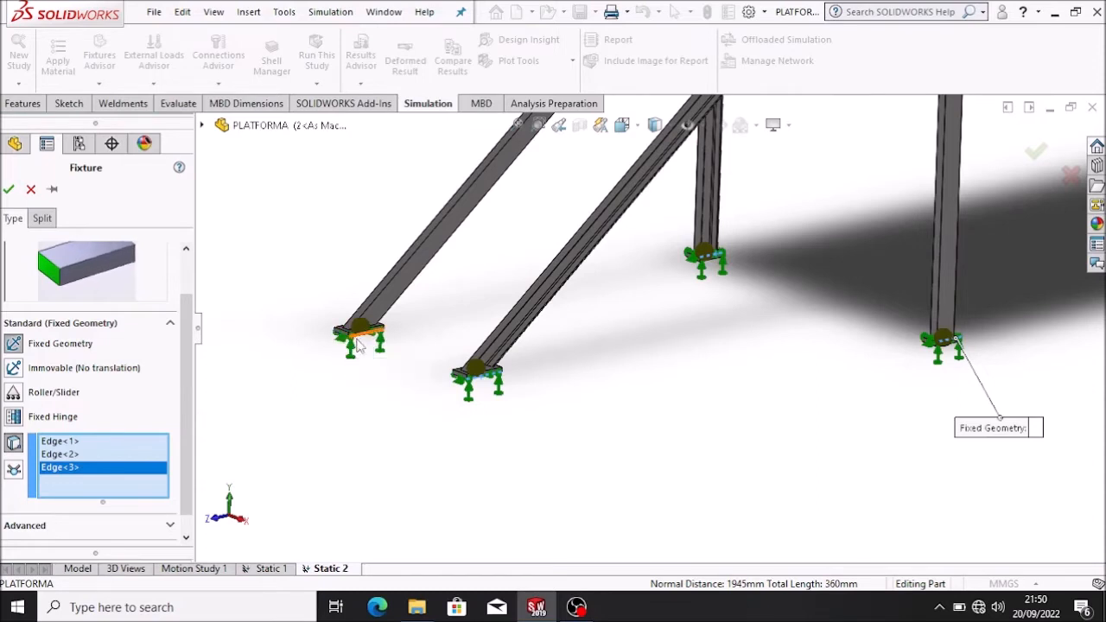
click(358, 341)
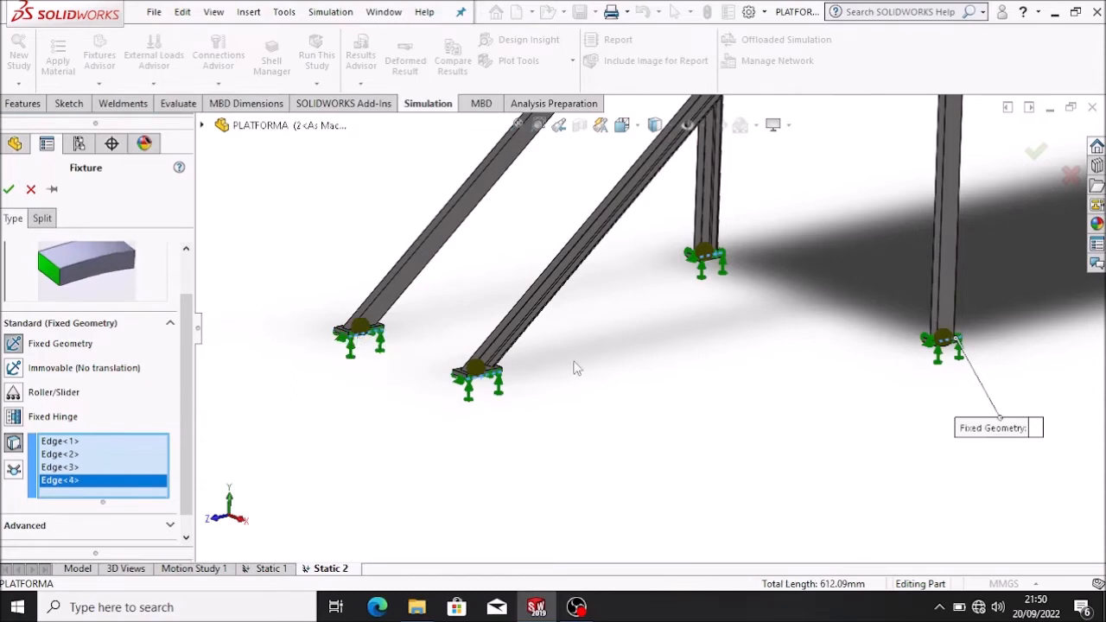
Add a base plate edge of each of the two columns farthest from the stairs and accept the fixture.
scroll(612, 378, down, 2)
scroll(612, 378, up, 6)
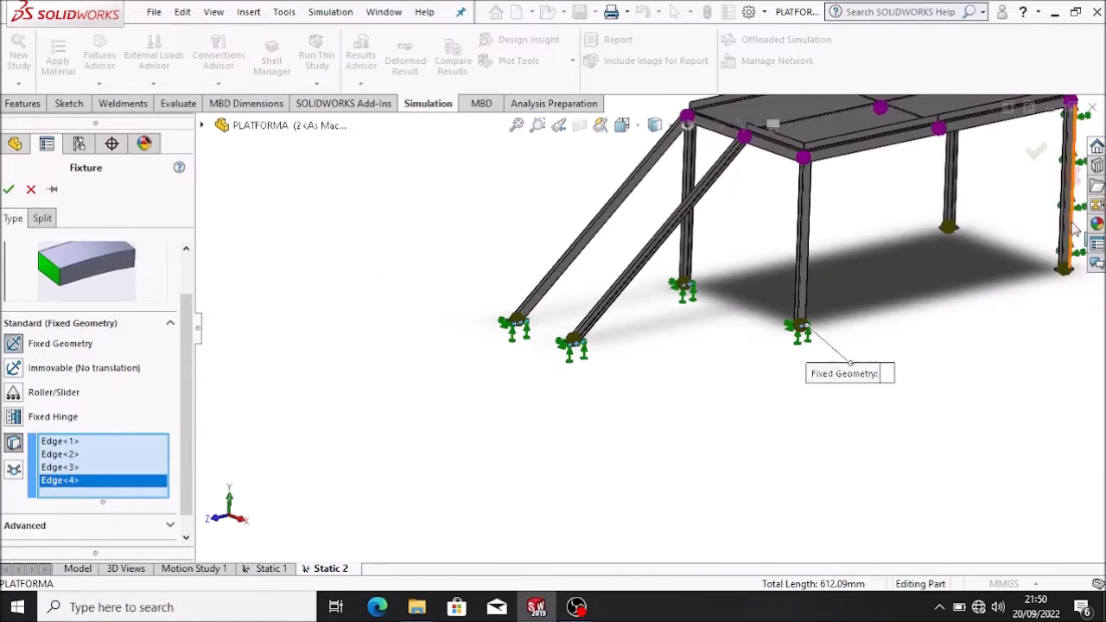
scroll(1026, 262, up, 4)
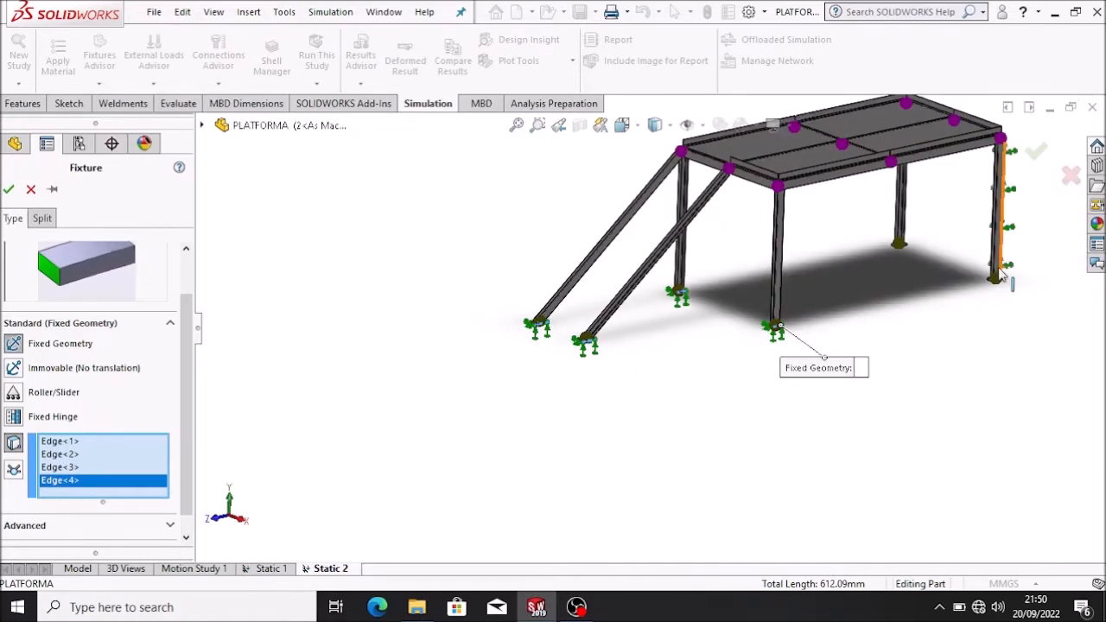
scroll(1001, 275, down, 4)
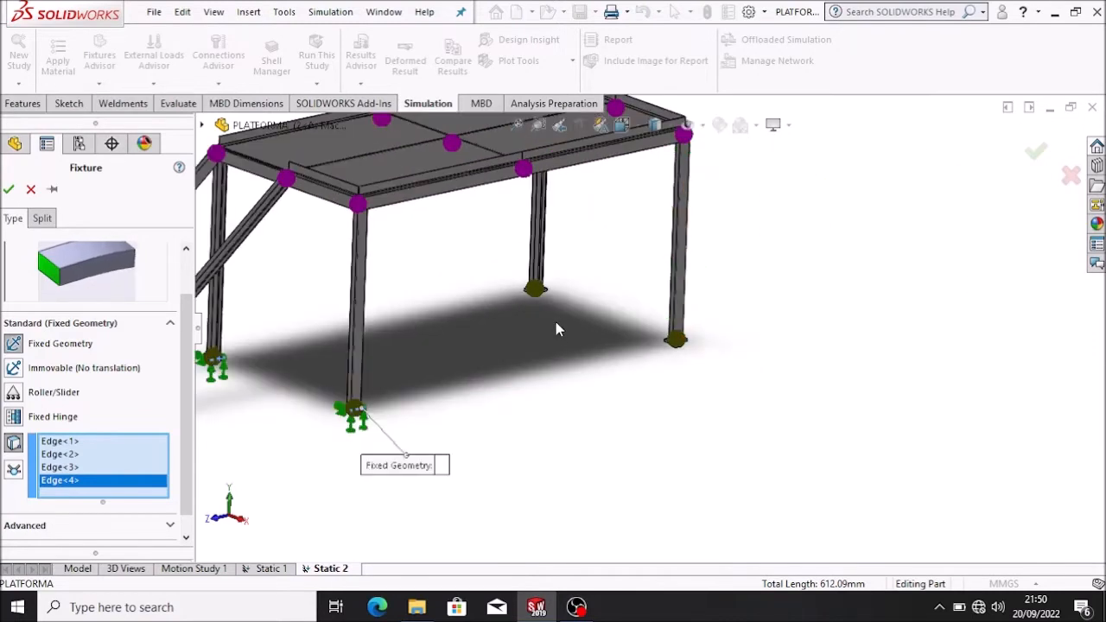
scroll(581, 317, down, 3)
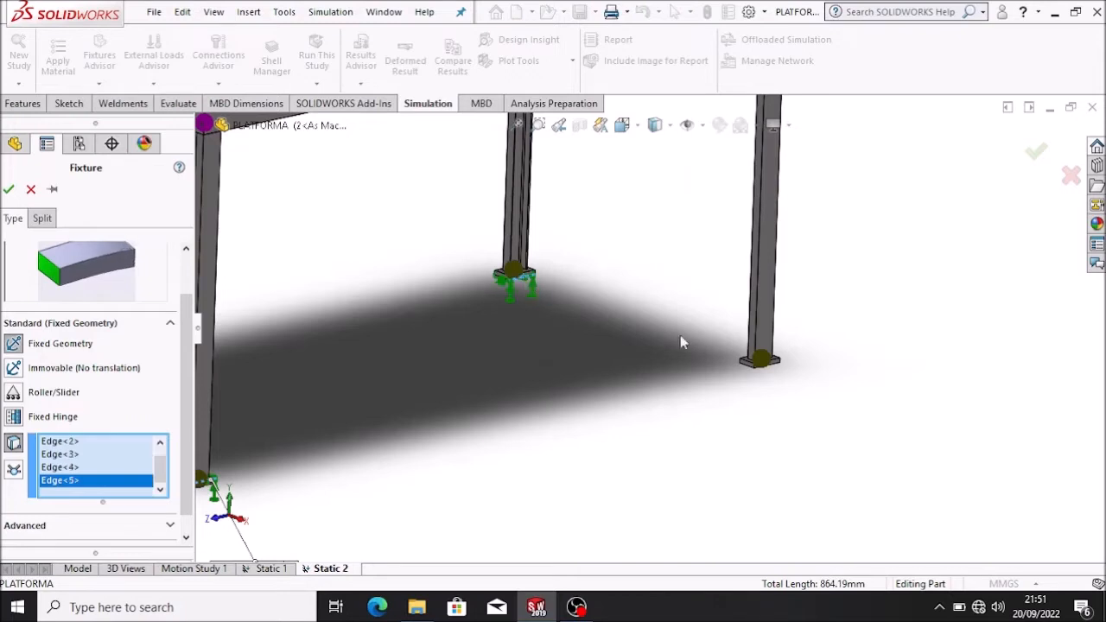
click(770, 368)
click(769, 368)
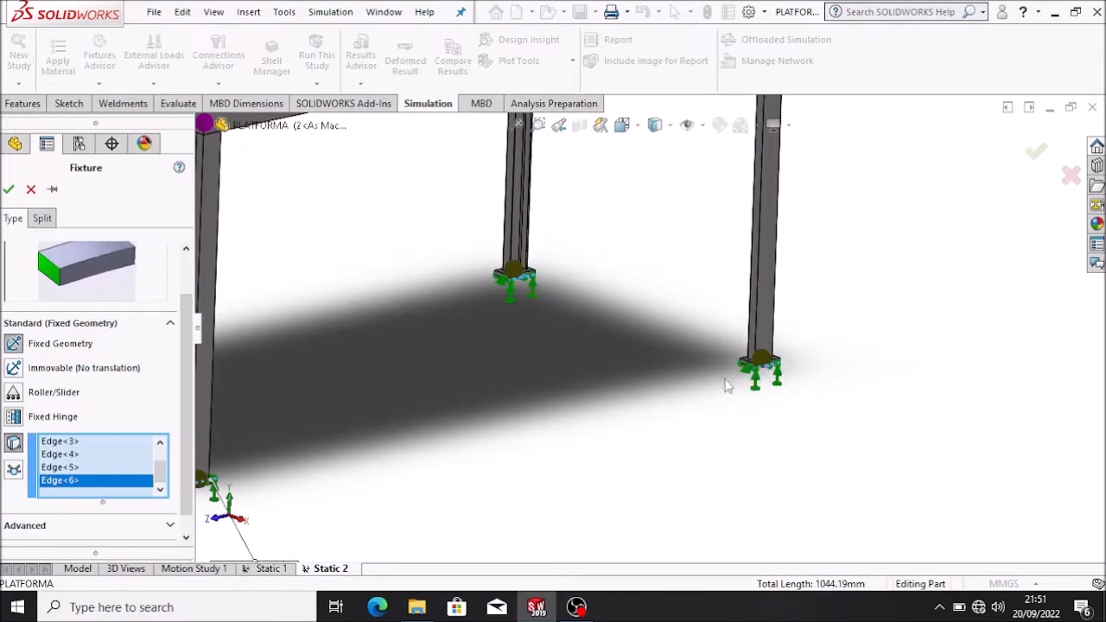
scroll(713, 383, down, 4)
scroll(713, 383, up, 5)
scroll(491, 319, up, 6)
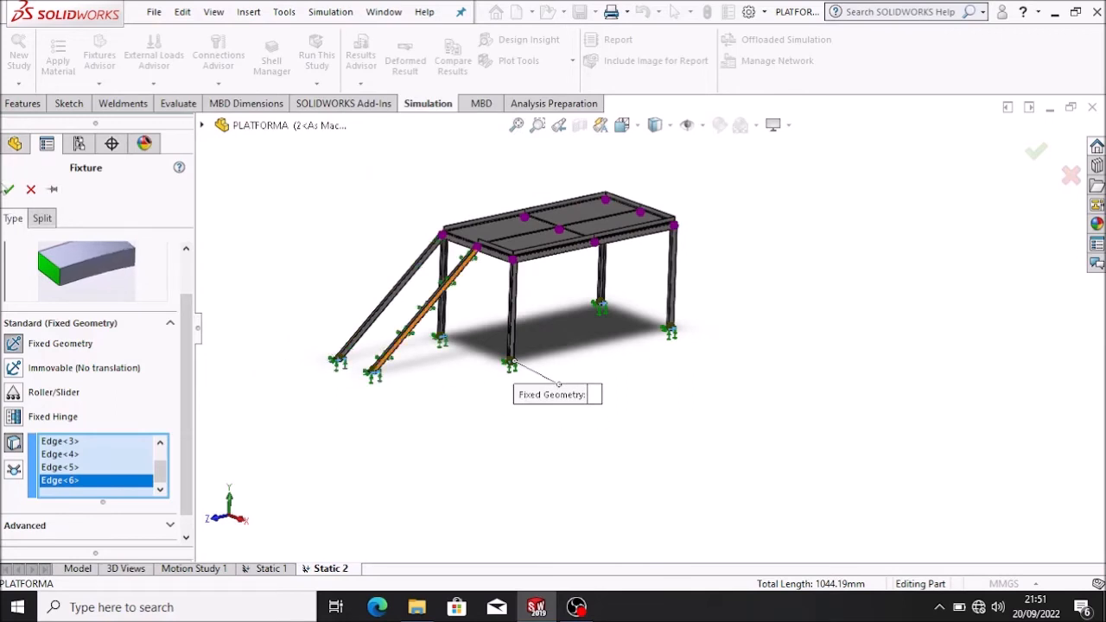
click(7, 190)
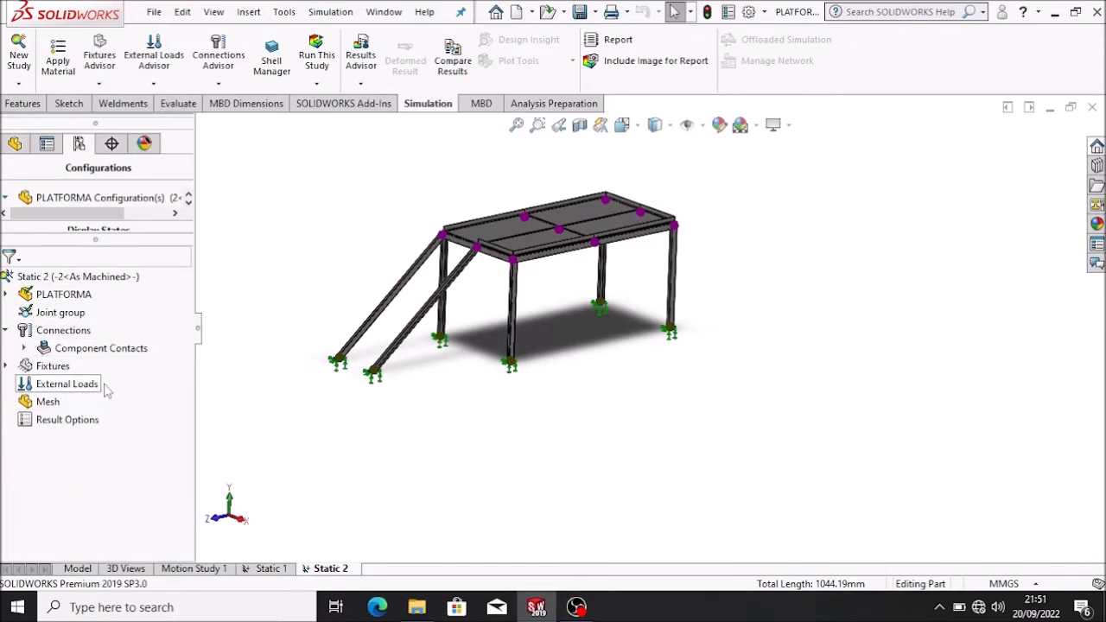
click(7, 367)
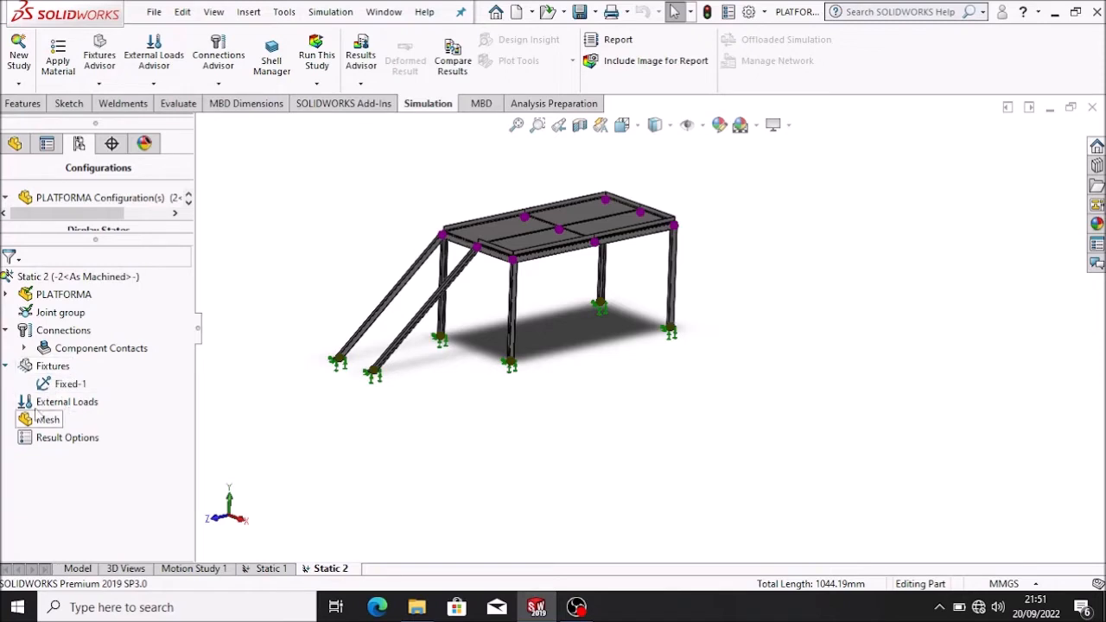
Start a Force external load and select the four deck plate faces of the platform.
click(57, 407)
right_click(57, 408)
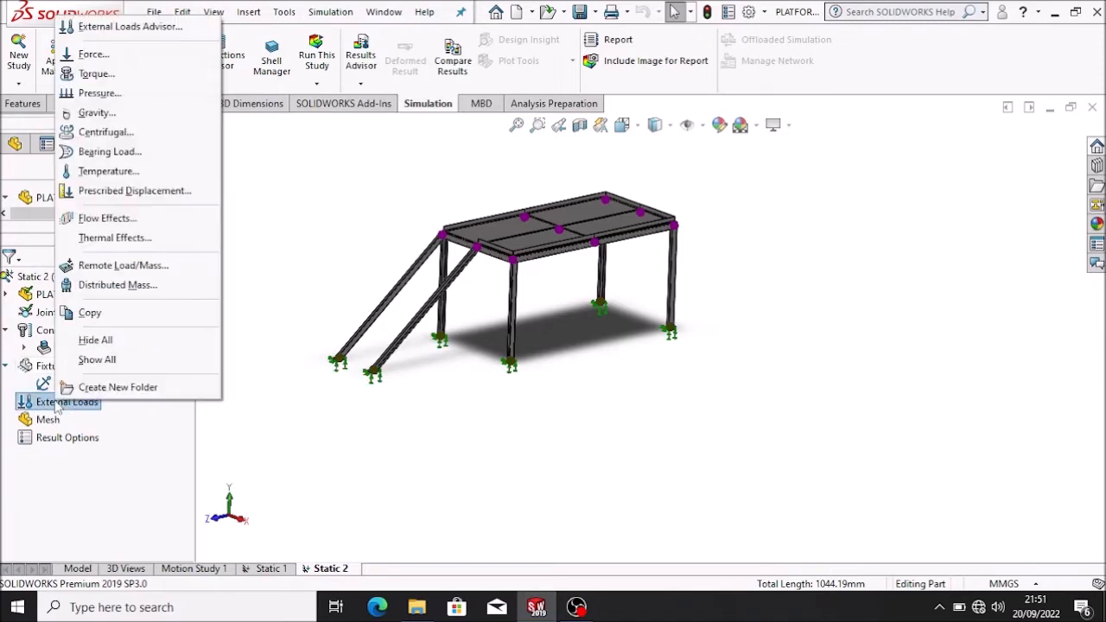
click(90, 55)
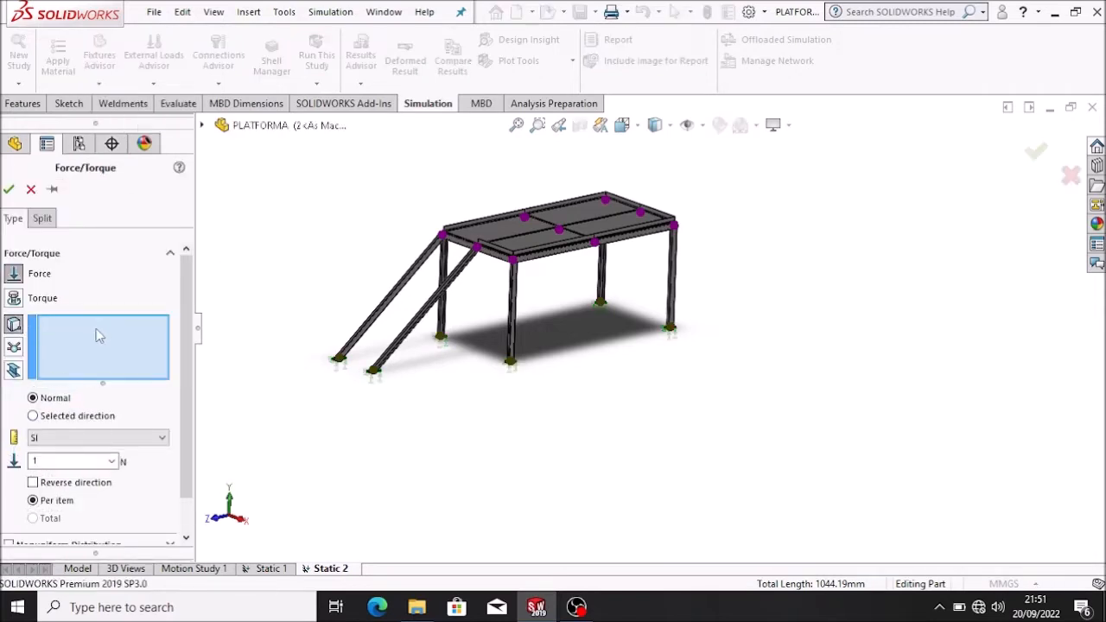
click(510, 233)
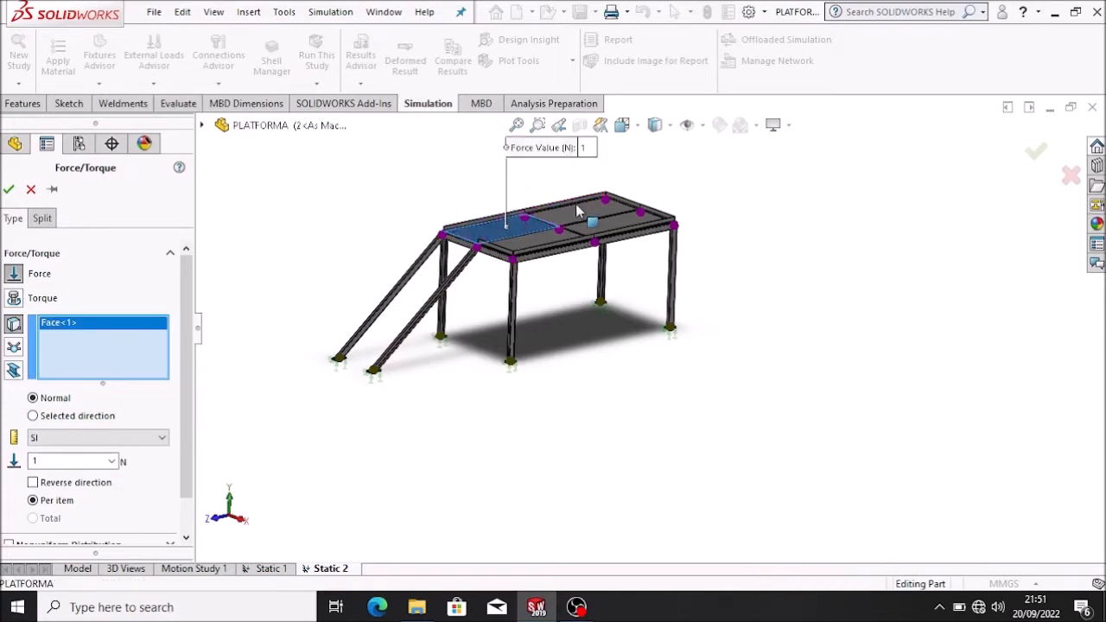
click(580, 215)
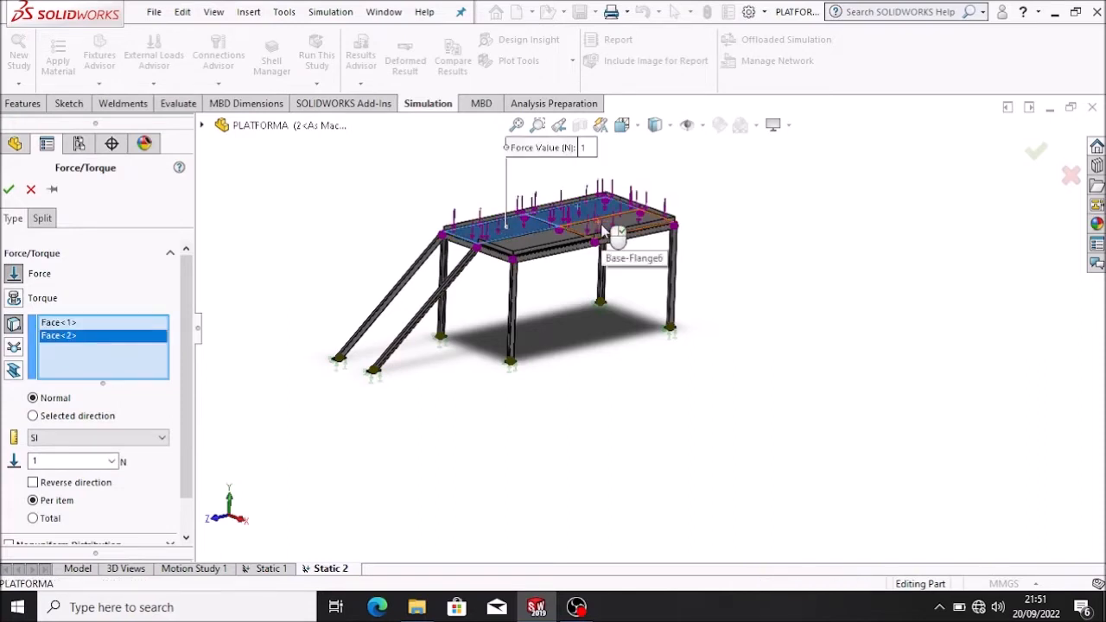
click(560, 247)
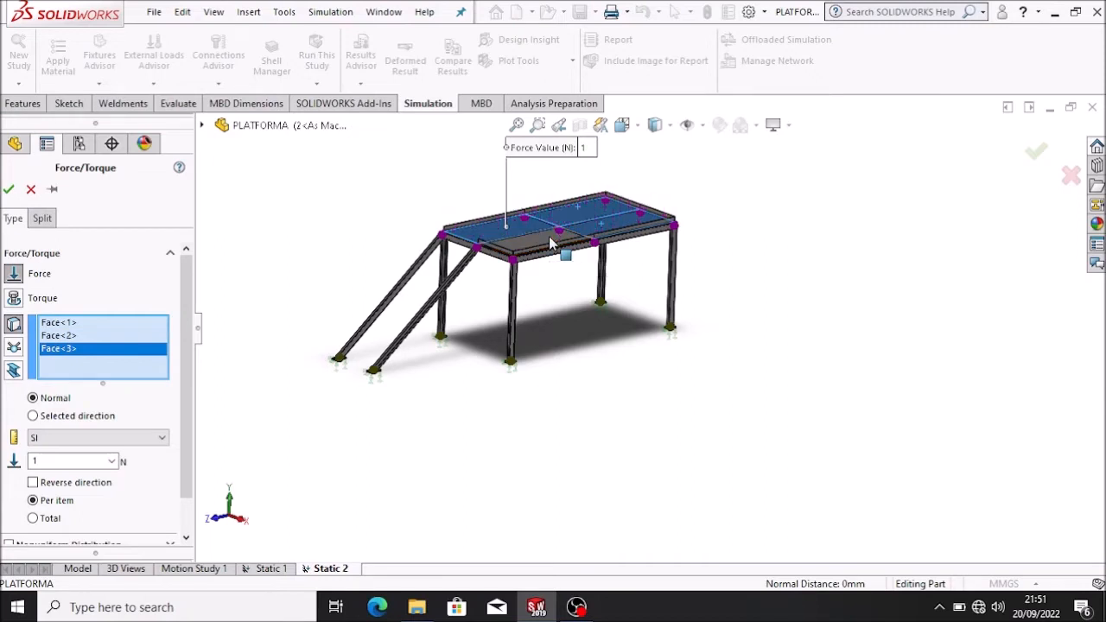
click(563, 243)
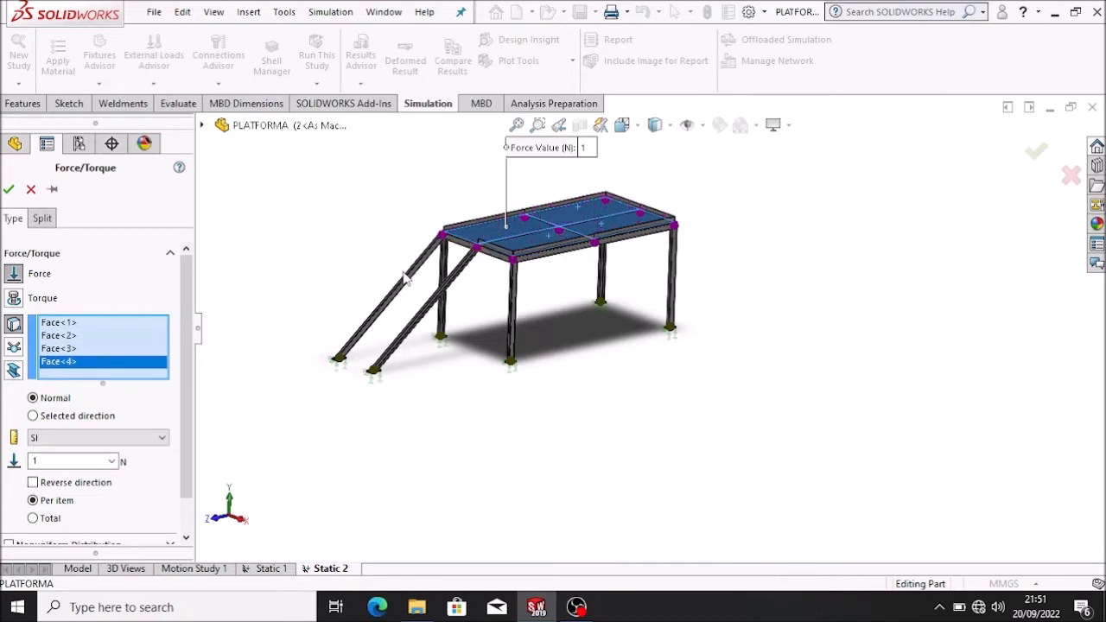
Define the deck force by selected direction with the Top Plane as reference, in Metric (G) units.
click(87, 417)
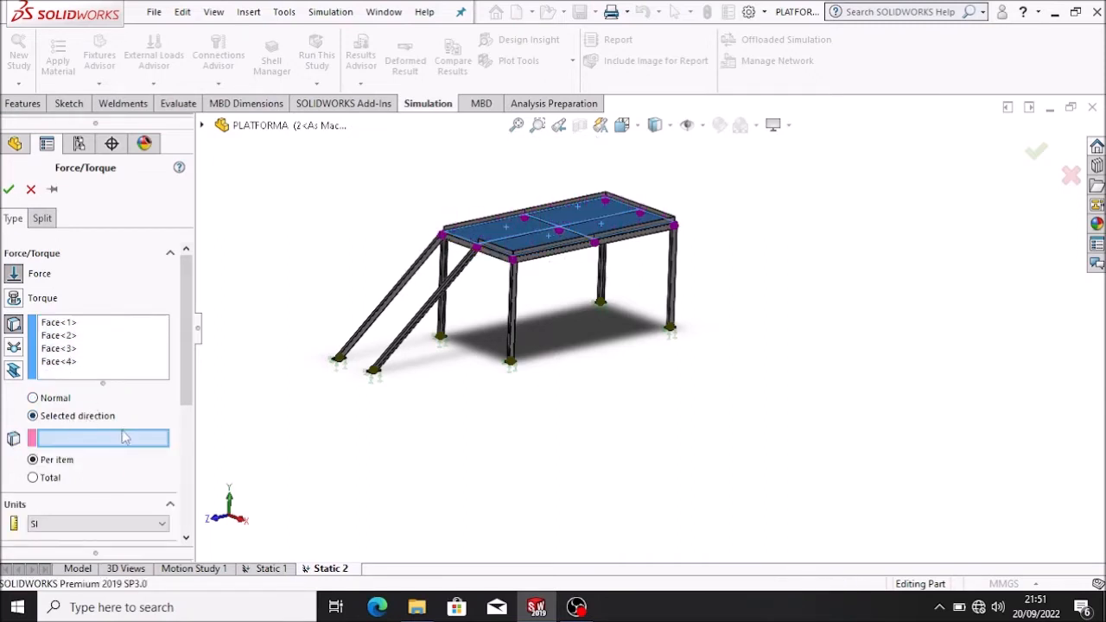
click(204, 127)
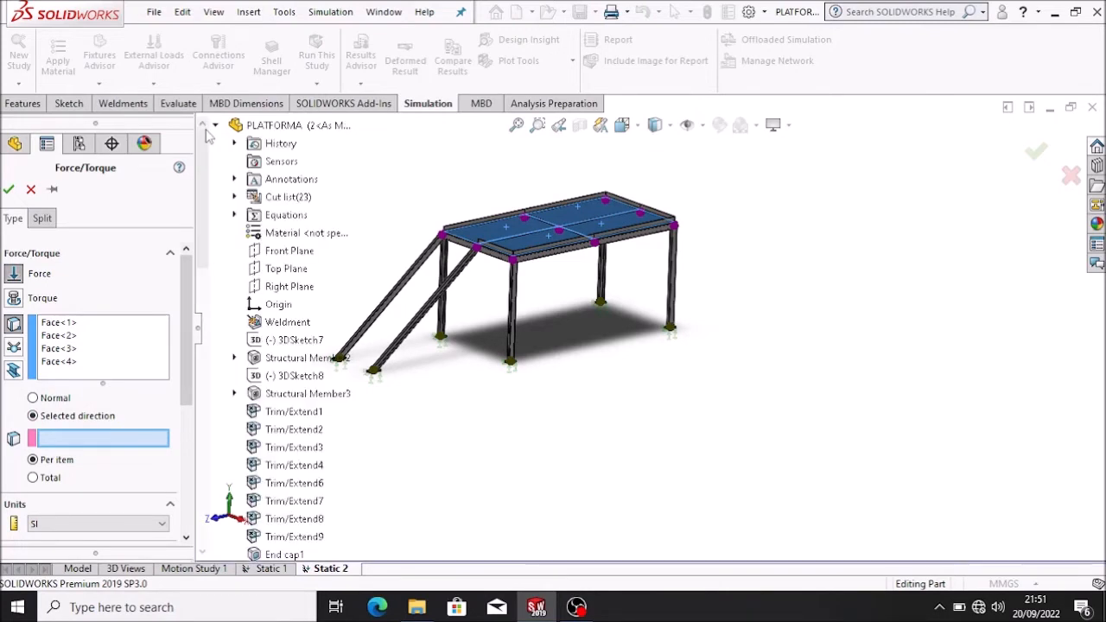
click(286, 270)
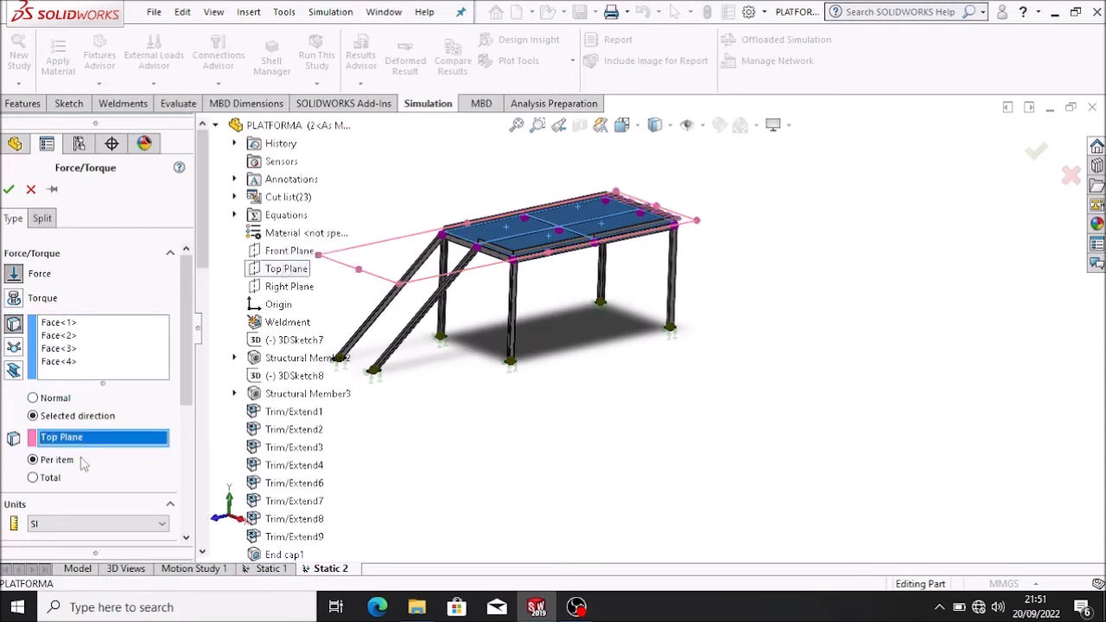
scroll(78, 463, down, 3)
click(100, 311)
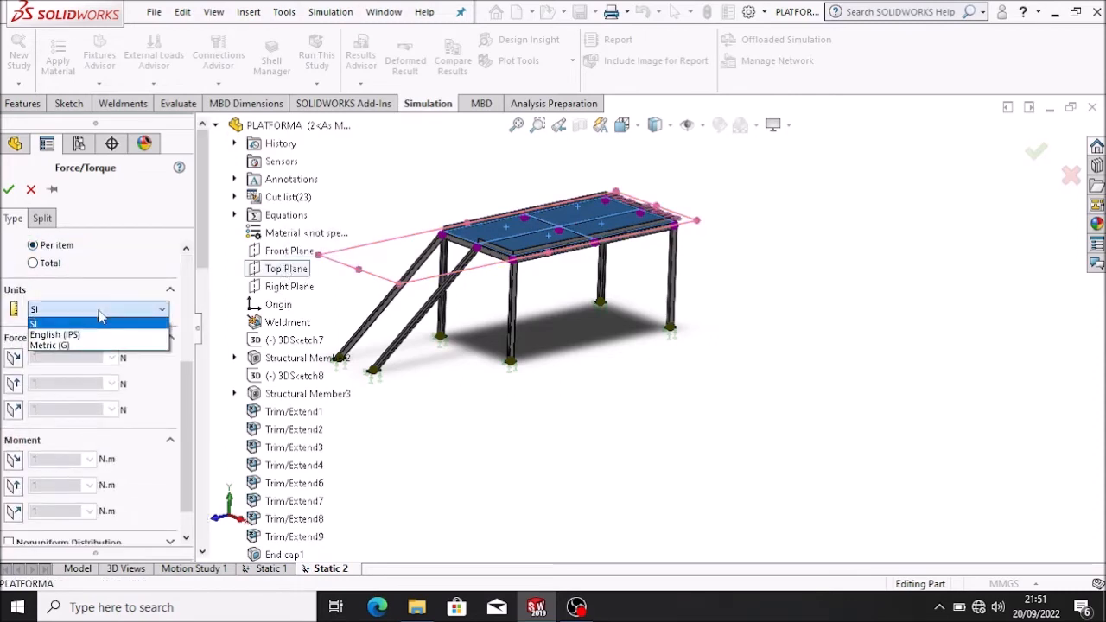
click(81, 344)
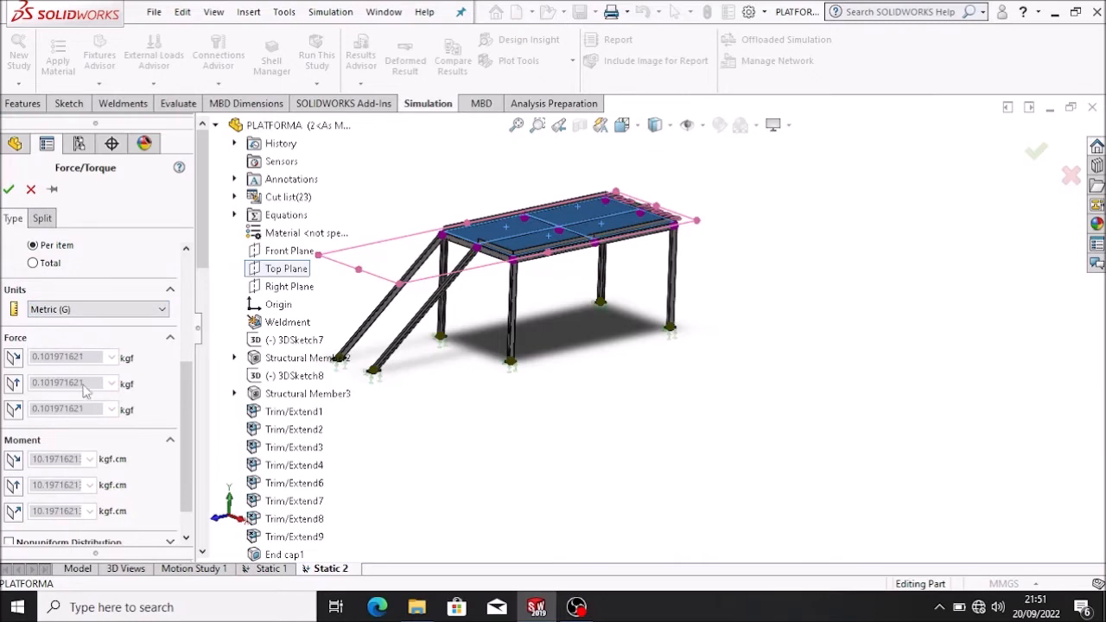
Set the deck force normal to the plane to 250 kgf per item, reverse its direction and accept the load.
click(13, 410)
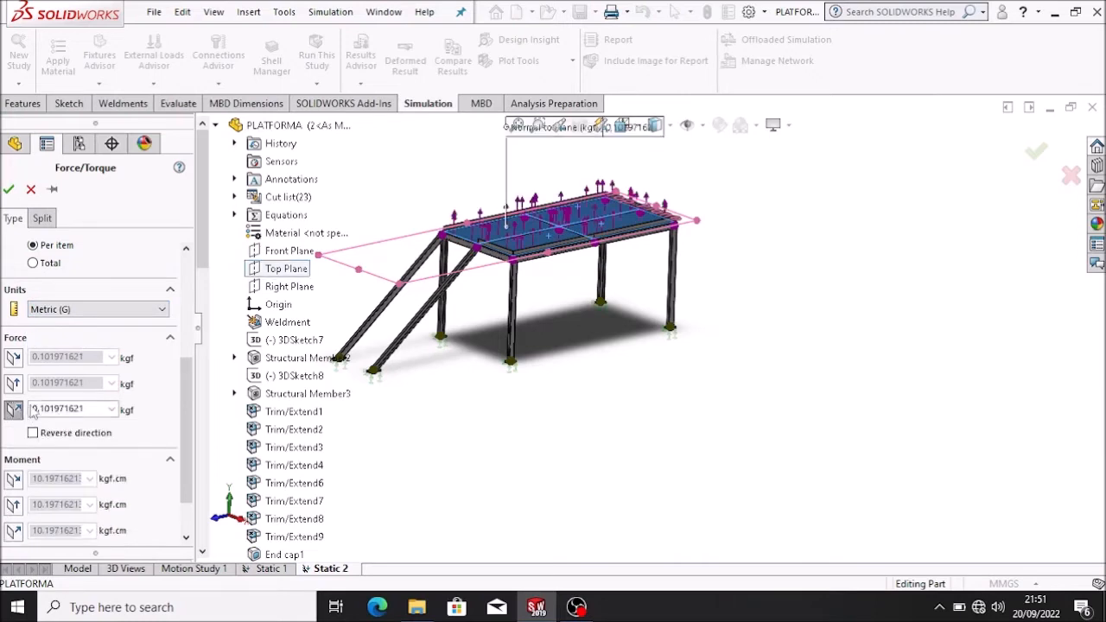
double_click(57, 410)
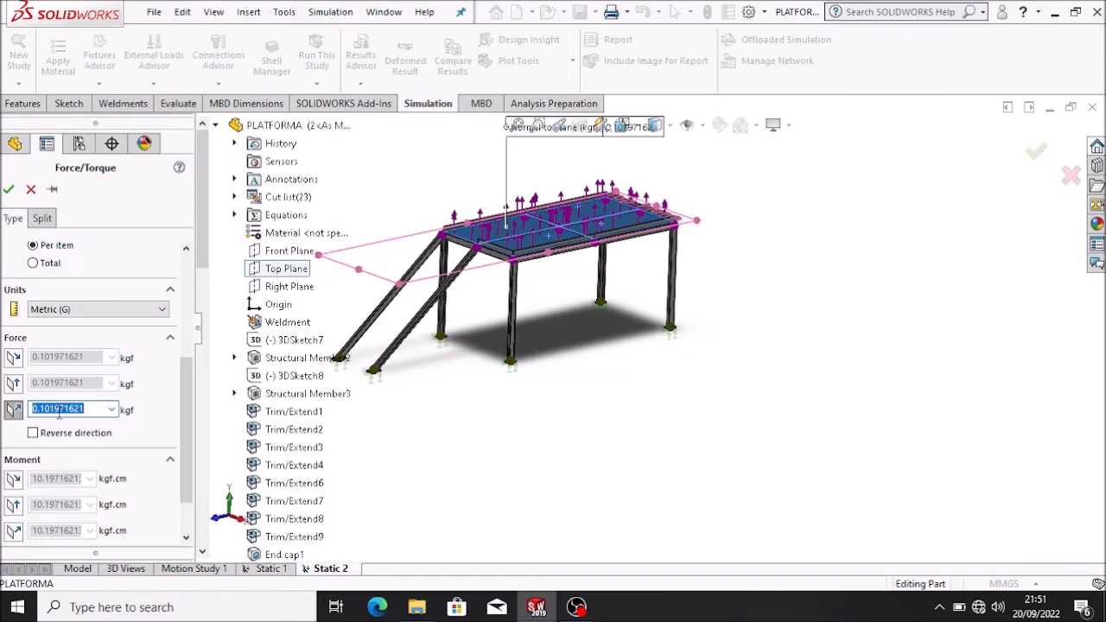
text(250)
click(33, 433)
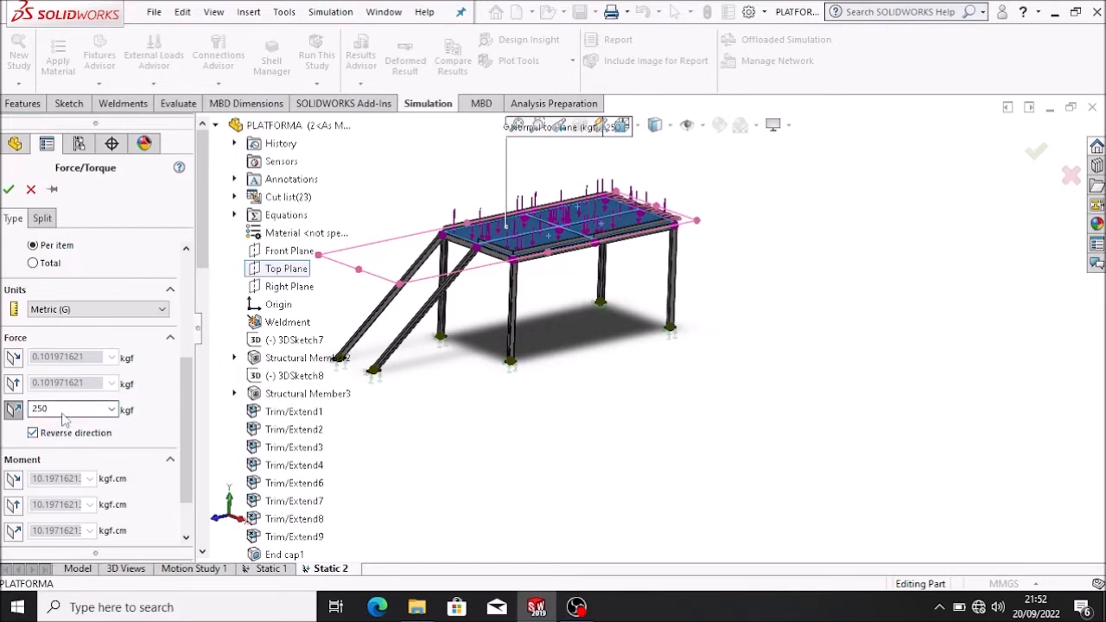
scroll(64, 415, down, 1)
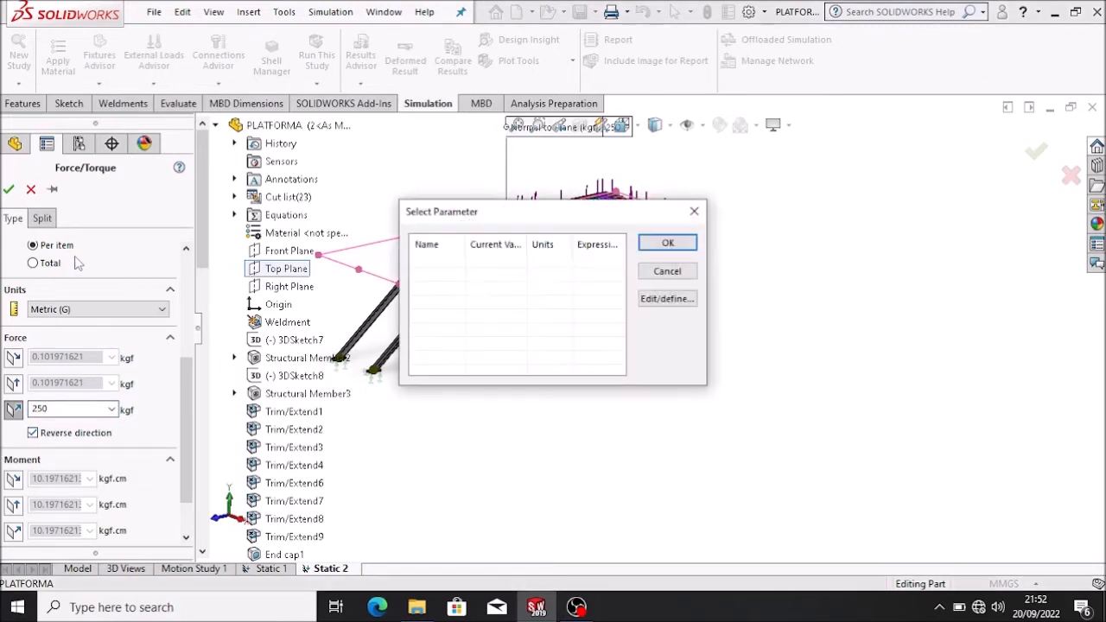
click(693, 210)
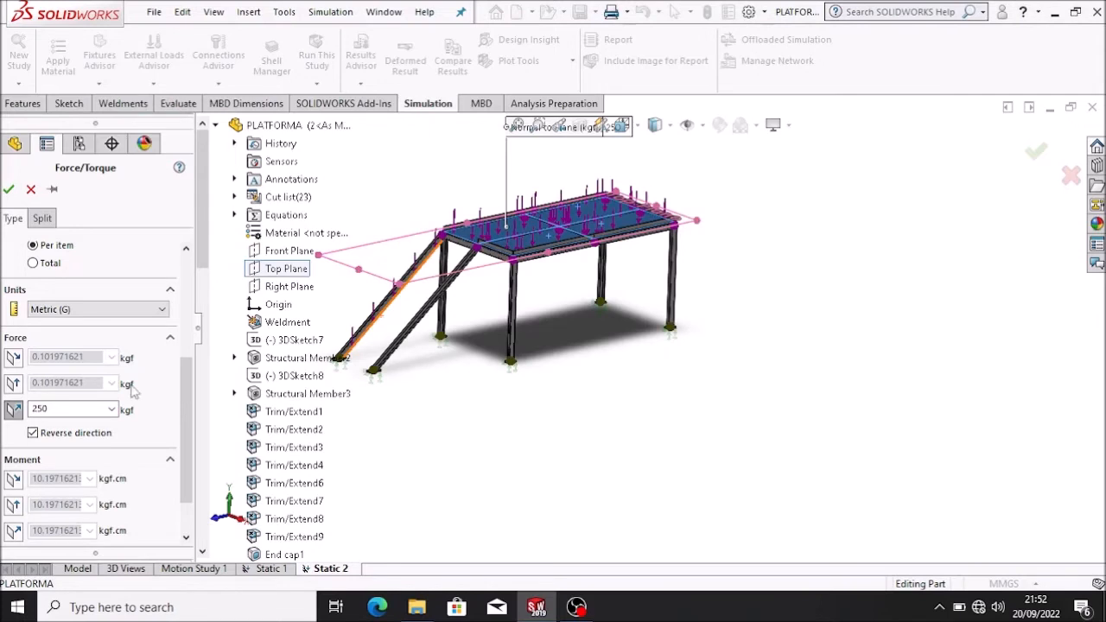
click(9, 189)
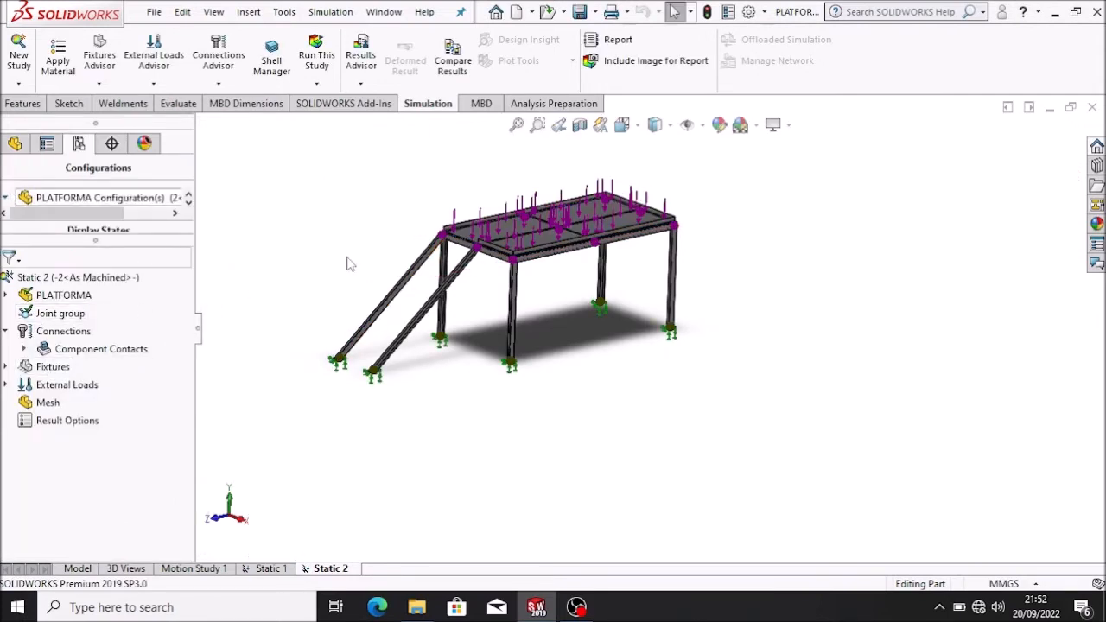
Start a second Force load applied to beams and select the two inclined stair stringers.
click(6, 385)
right_click(54, 391)
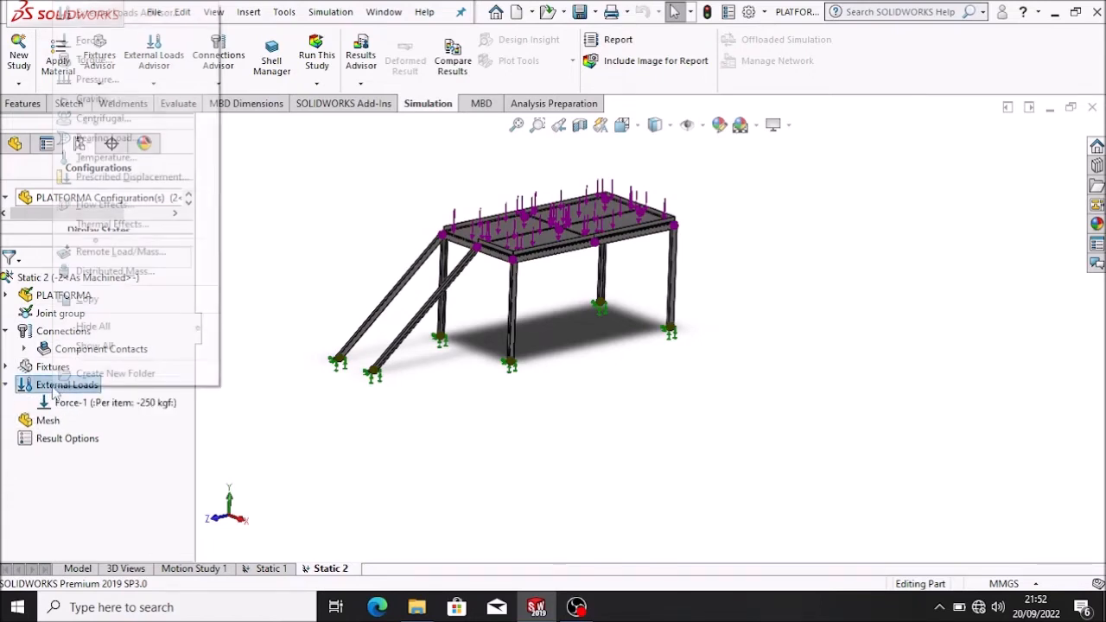
click(95, 41)
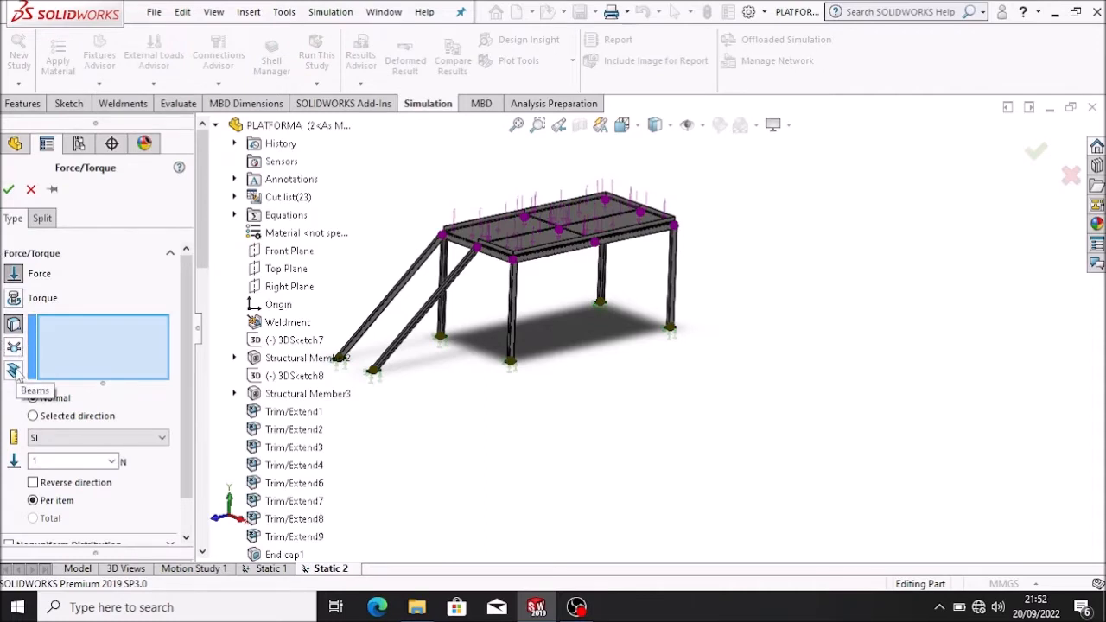
click(15, 326)
click(13, 370)
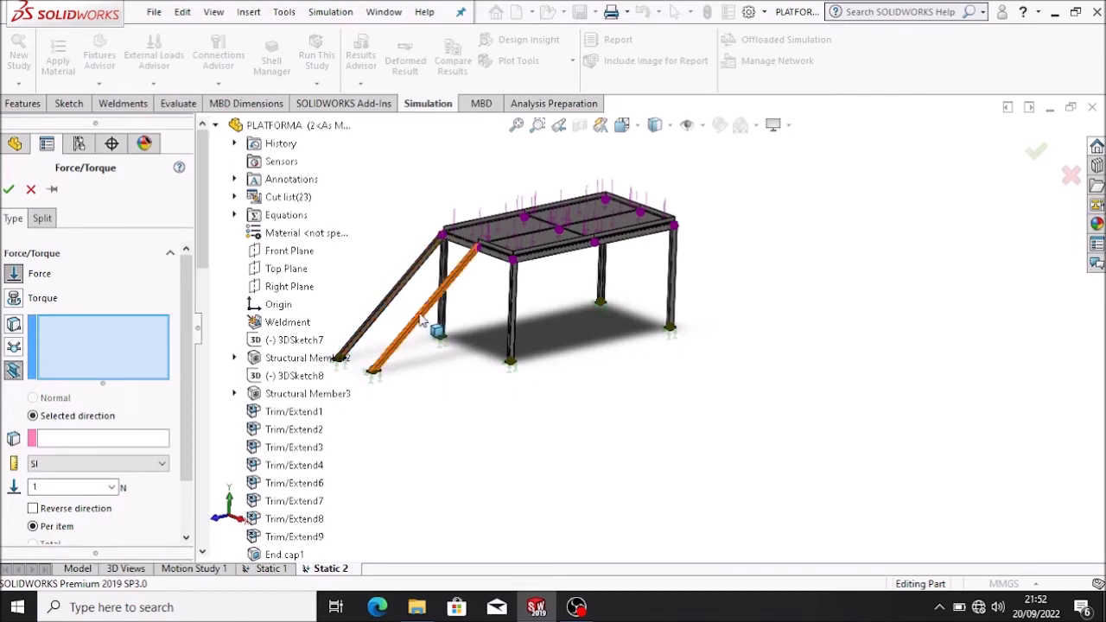
click(427, 318)
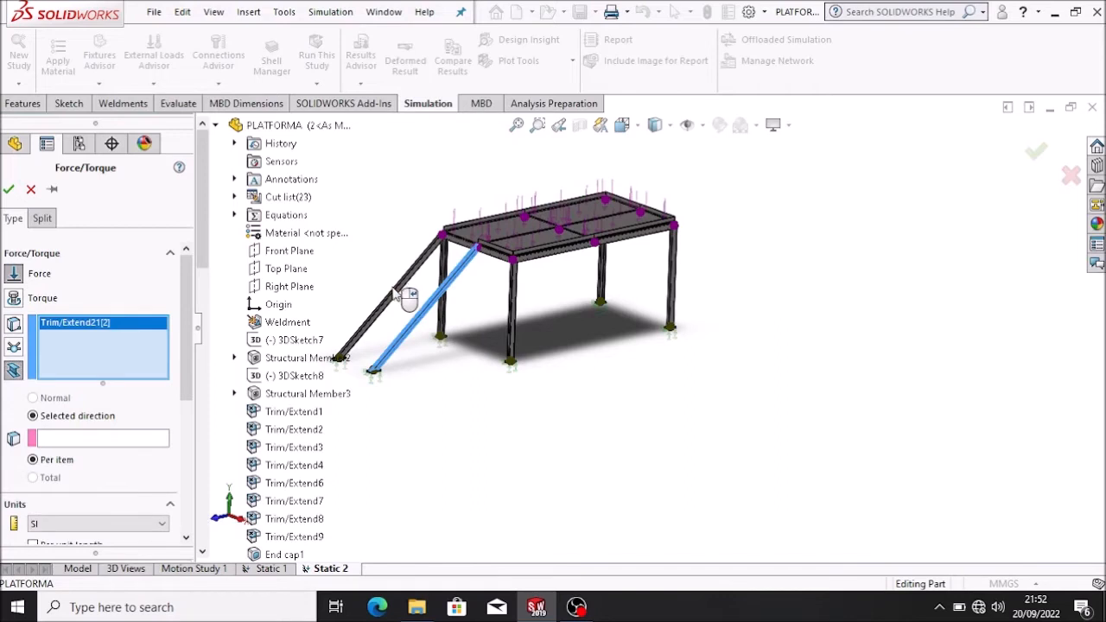
click(400, 297)
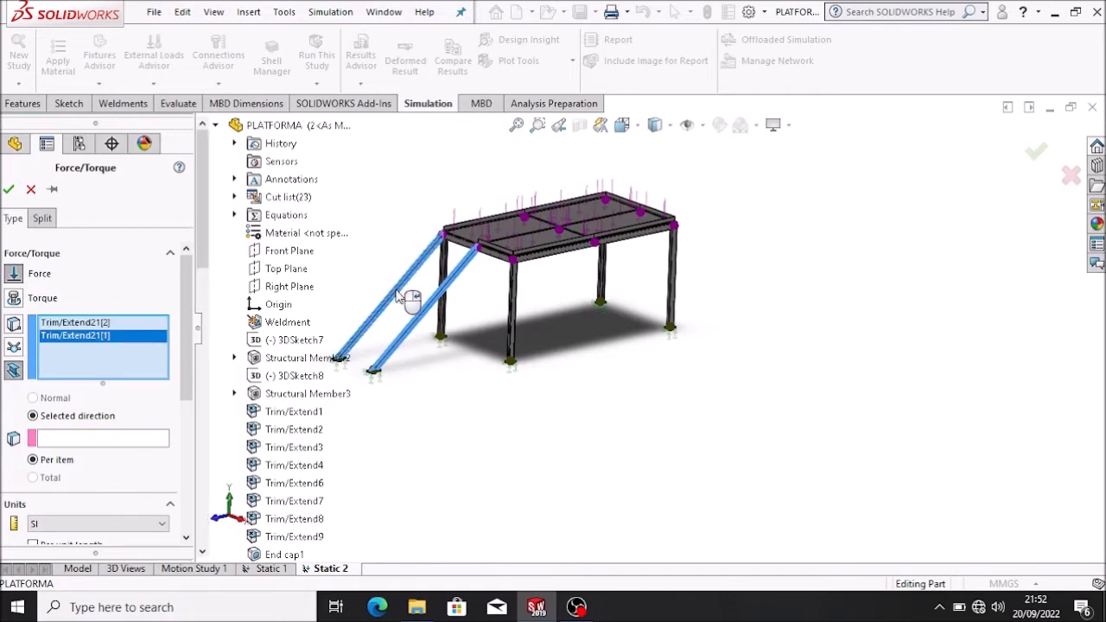
Use the Top Plane as the stringer force's direction reference and set its units to Metric (G).
click(120, 441)
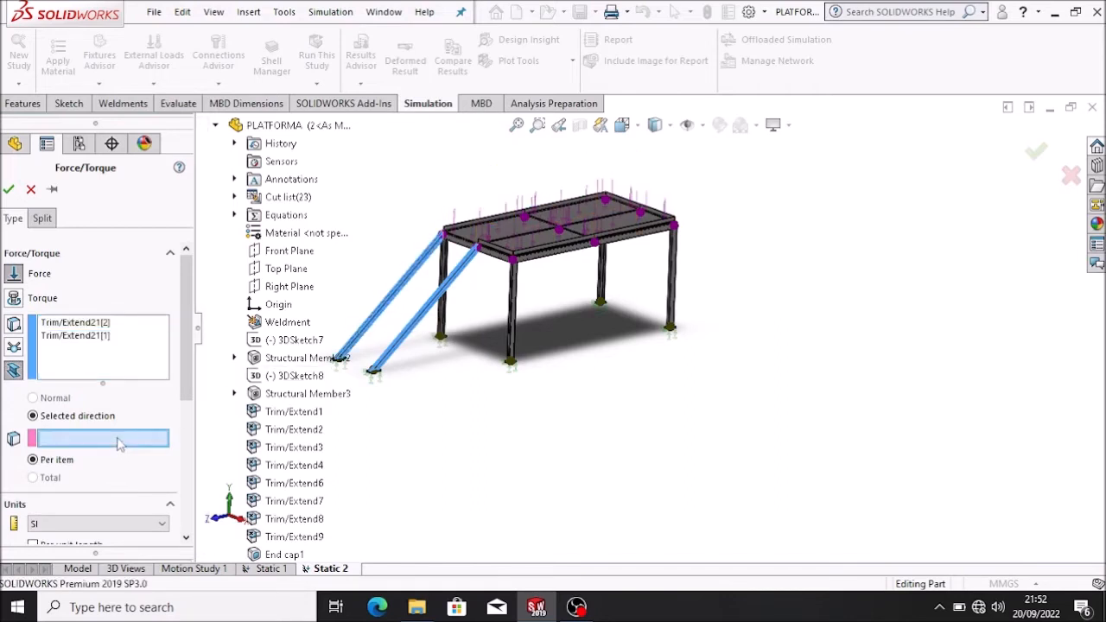
click(293, 273)
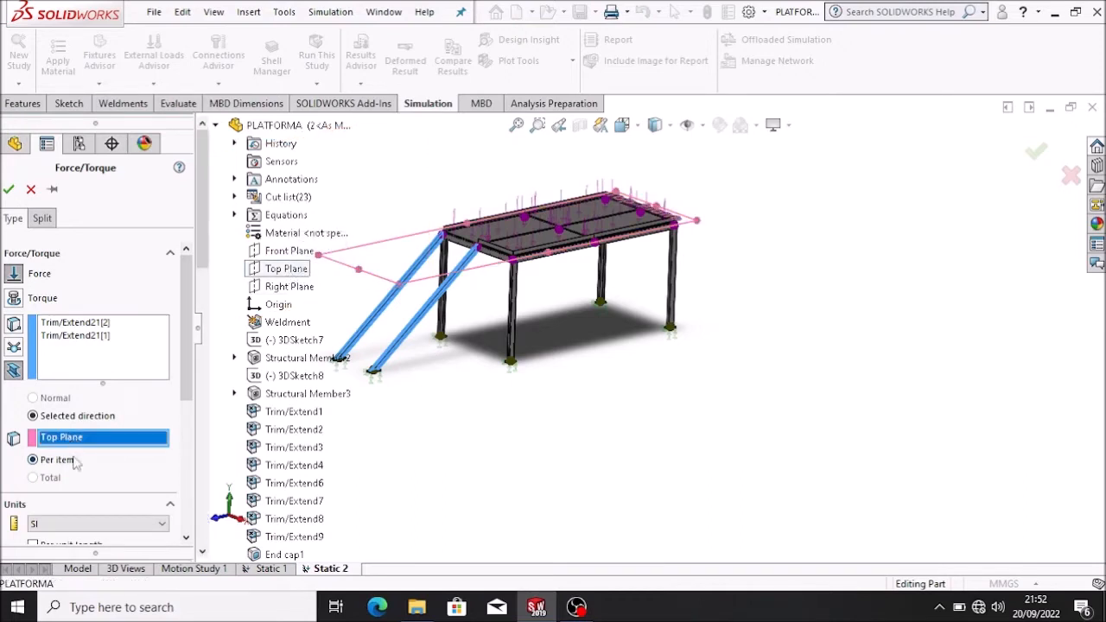
scroll(76, 464, down, 4)
click(81, 363)
click(52, 399)
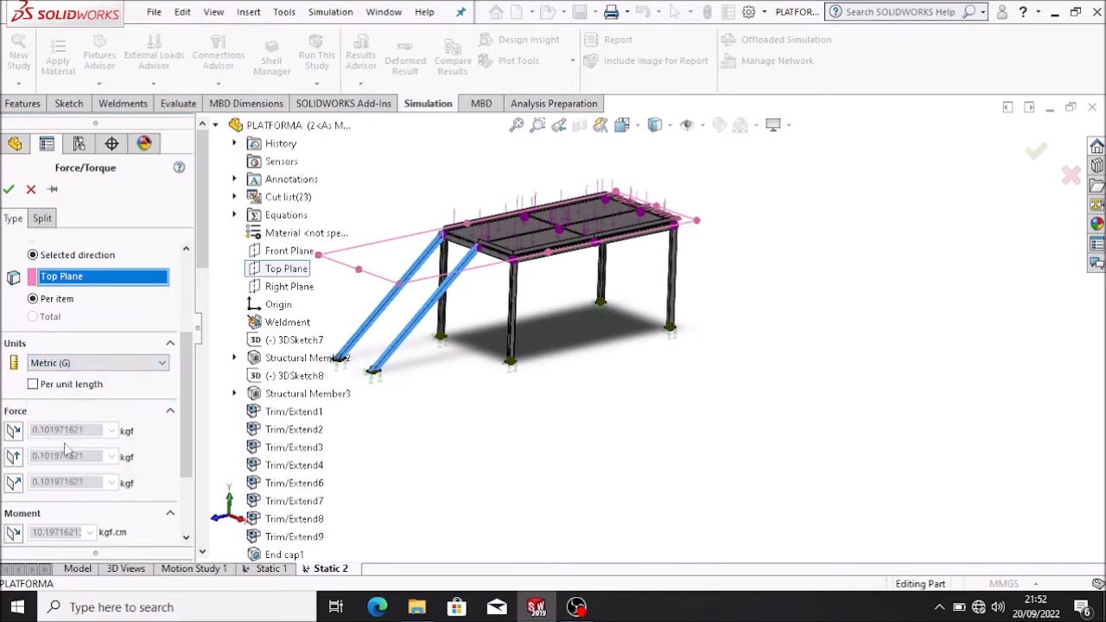
Set the stringer force normal to the plane to 50 kgf per item, reverse its direction and accept the load.
click(12, 483)
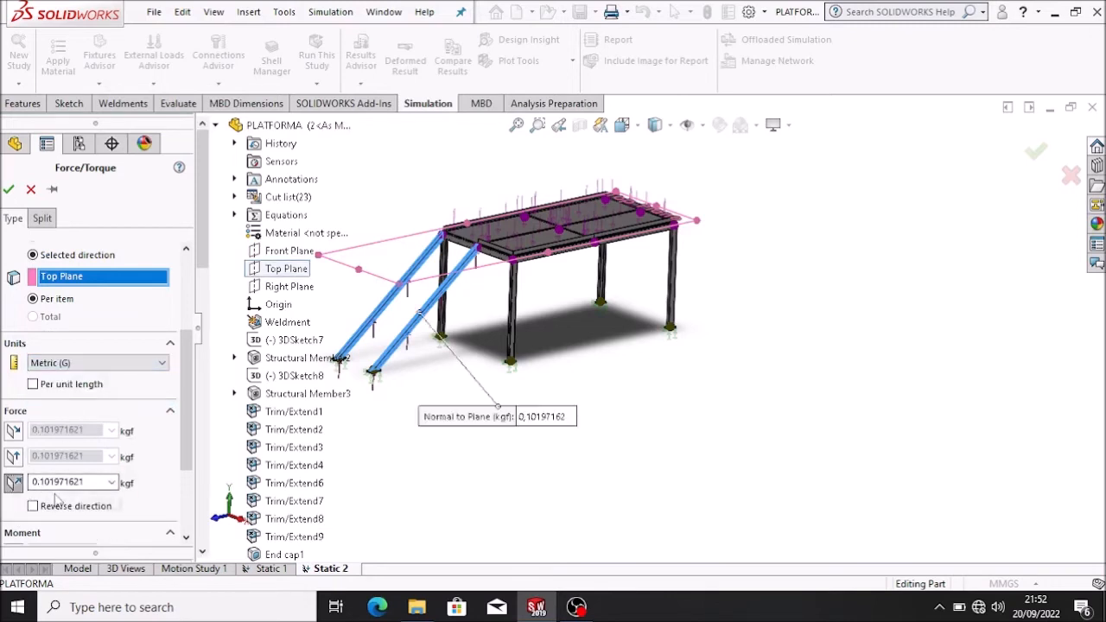
double_click(87, 483)
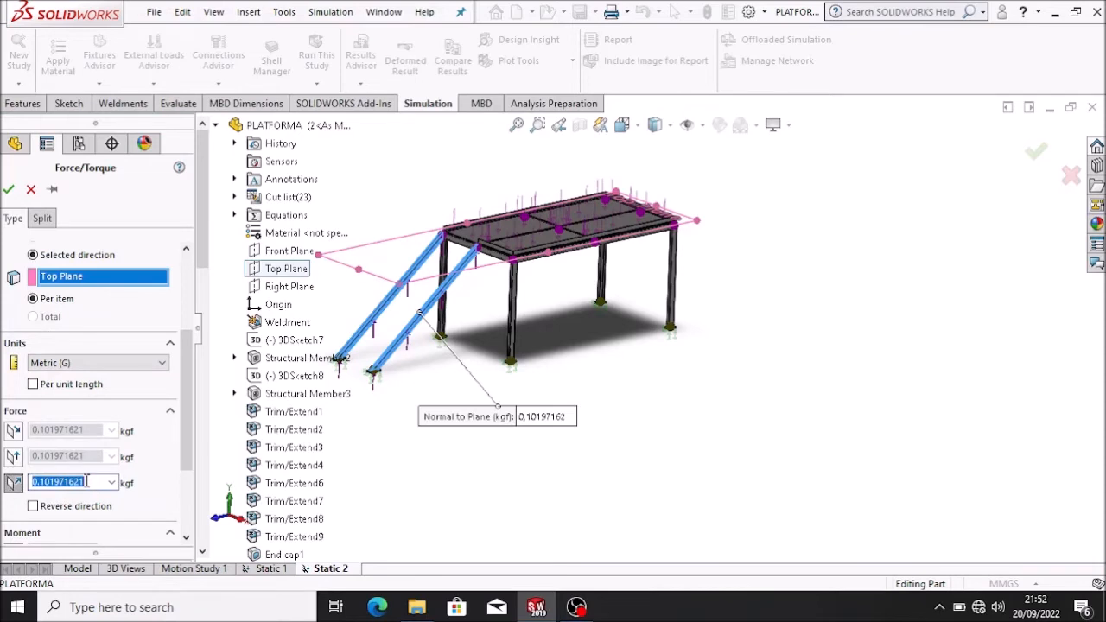
text(50)
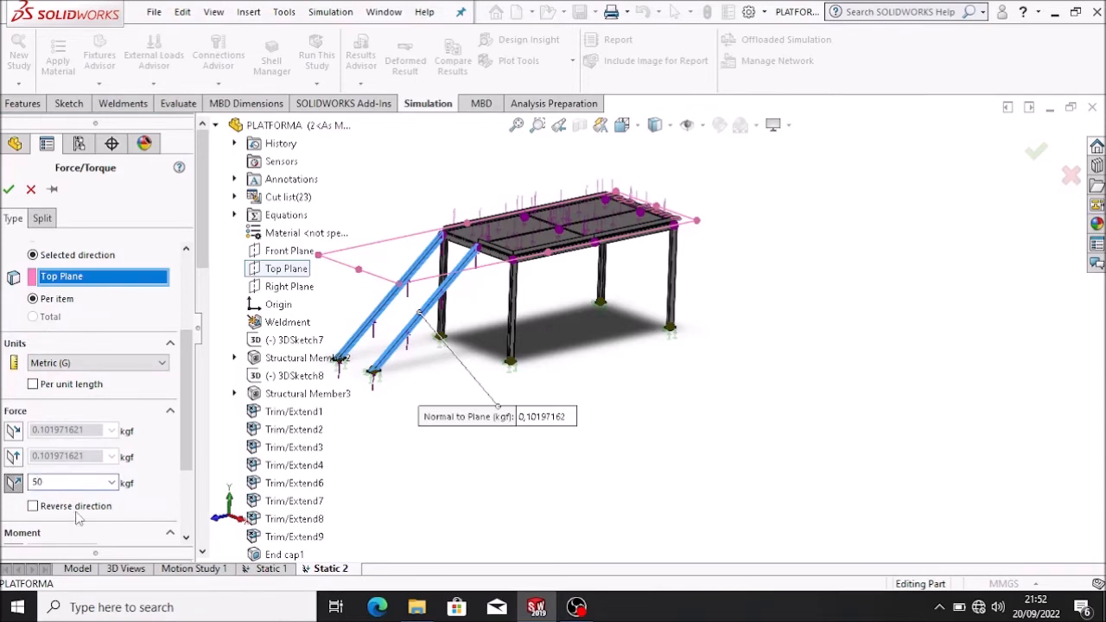
click(33, 507)
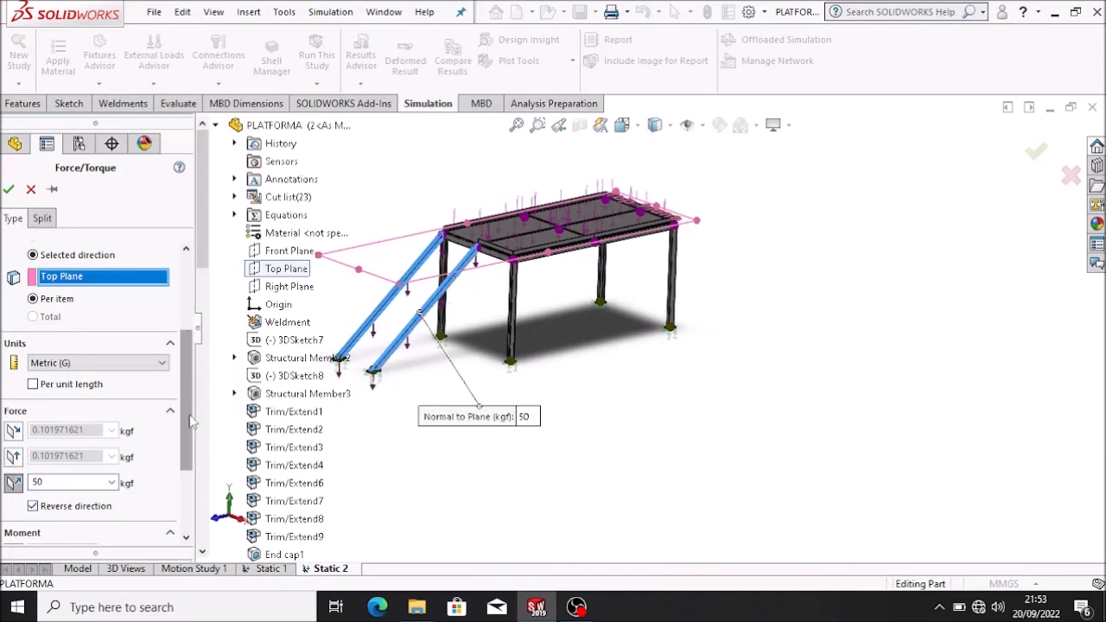
scroll(191, 428, down, 3)
scroll(190, 496, up, 7)
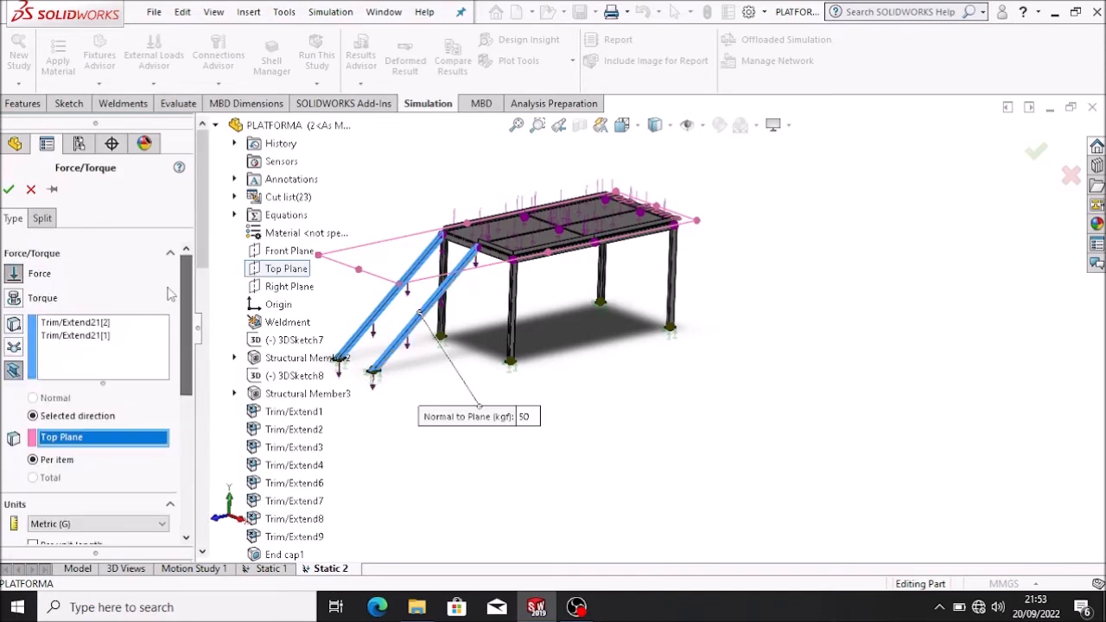
click(8, 190)
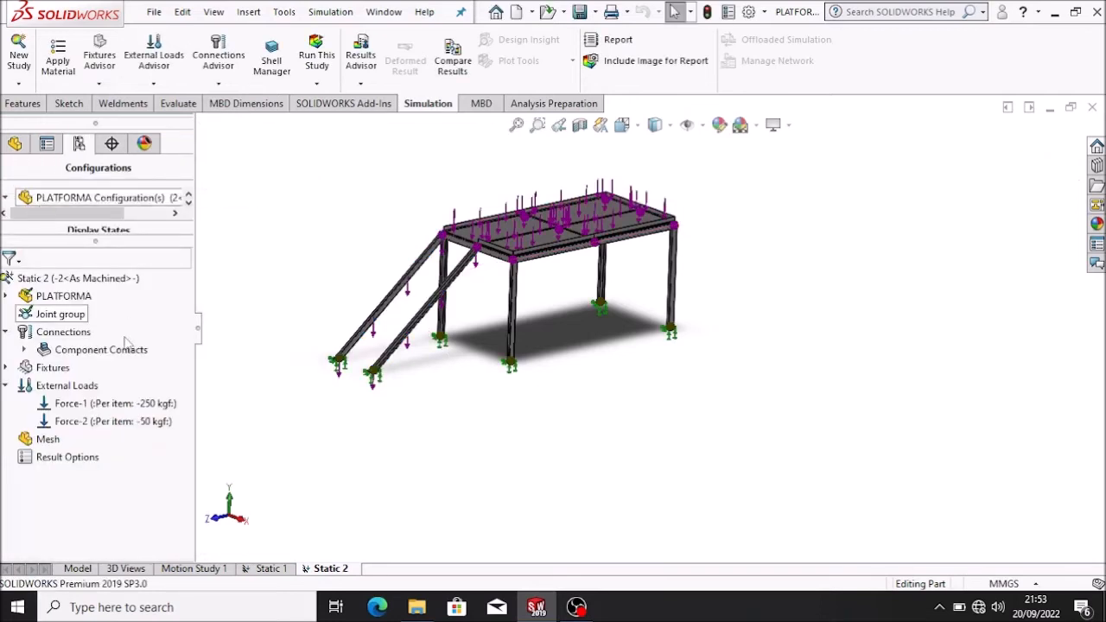
Create a curvature-based mesh for the platform with the default density and element sizes, without solving the analysis.
right_click(46, 444)
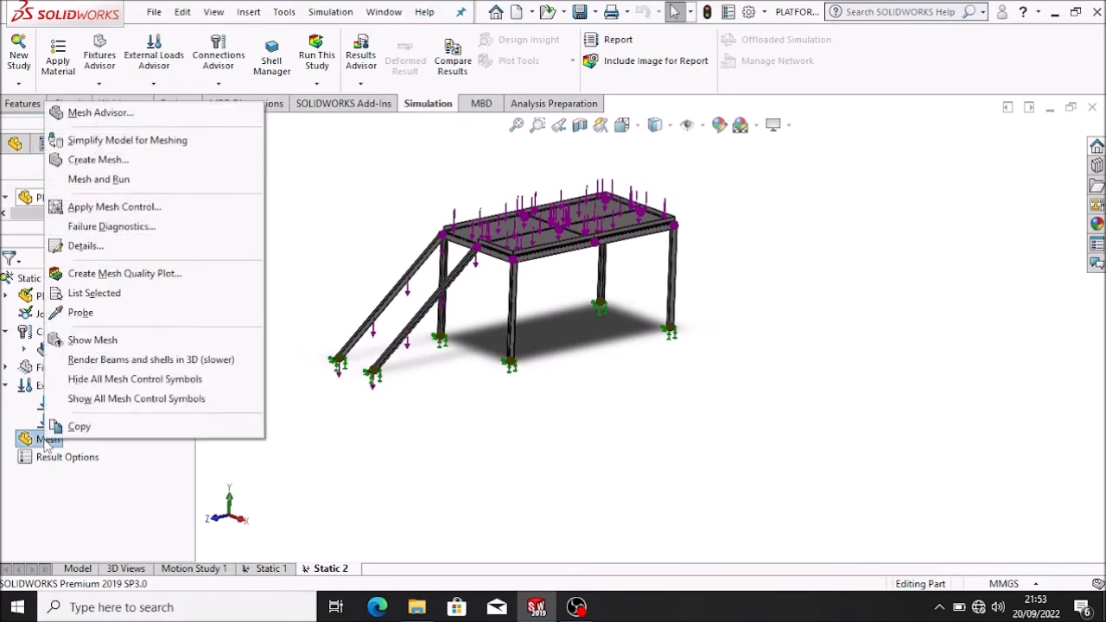
click(86, 161)
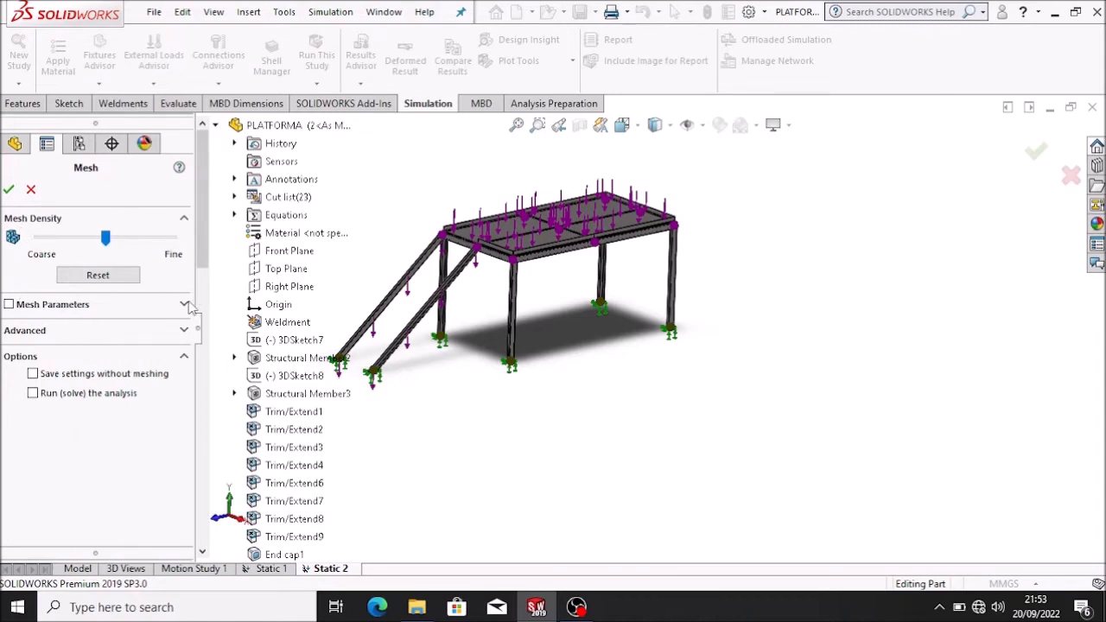
click(8, 305)
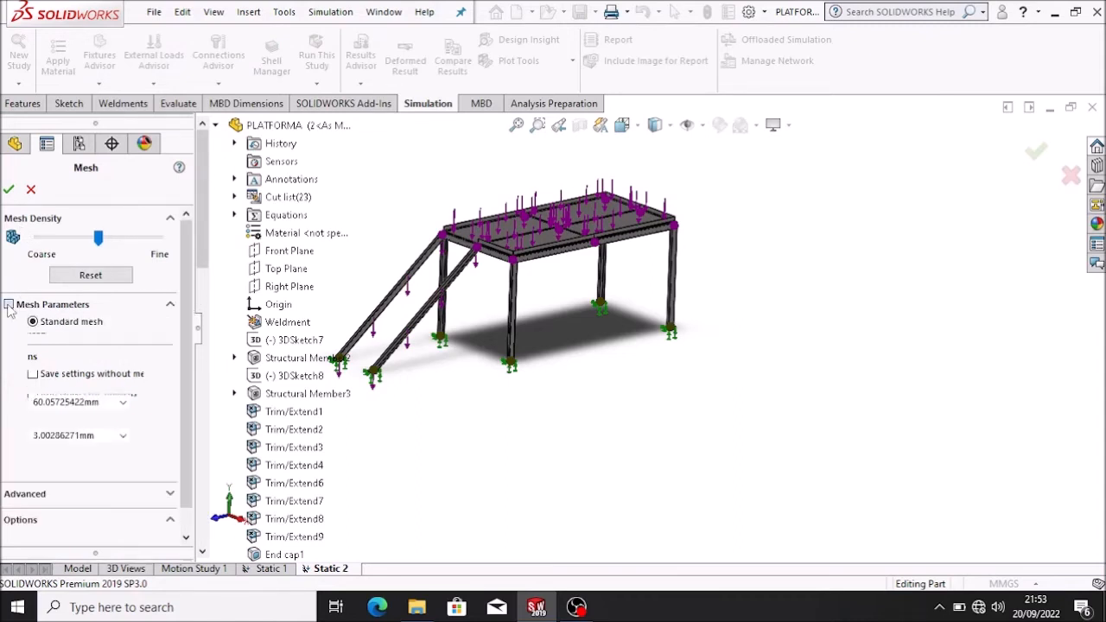
click(45, 343)
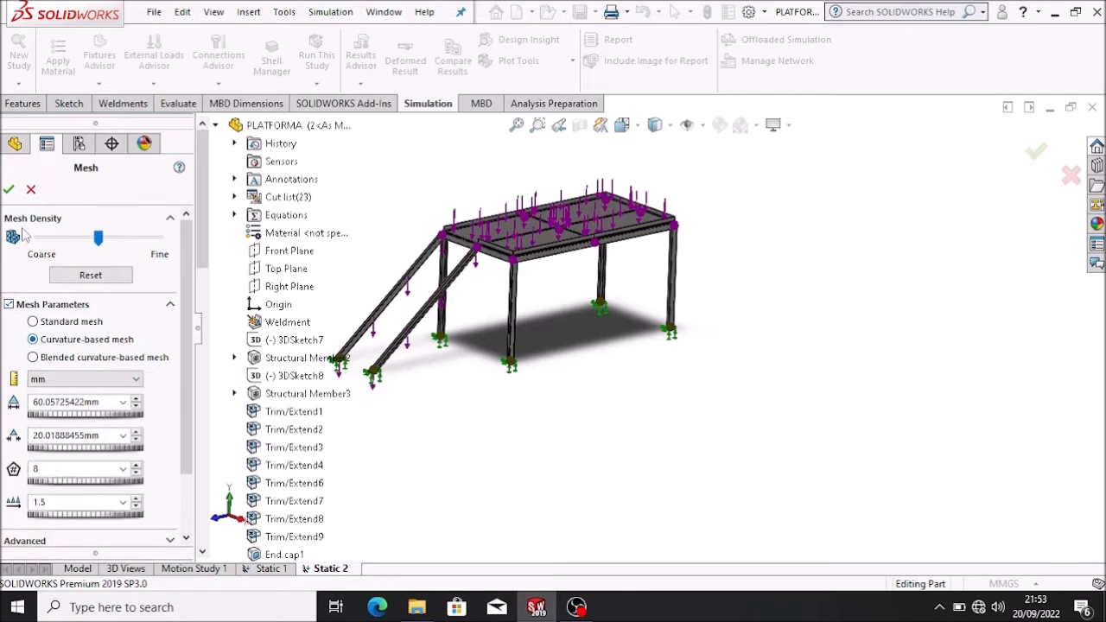
click(8, 188)
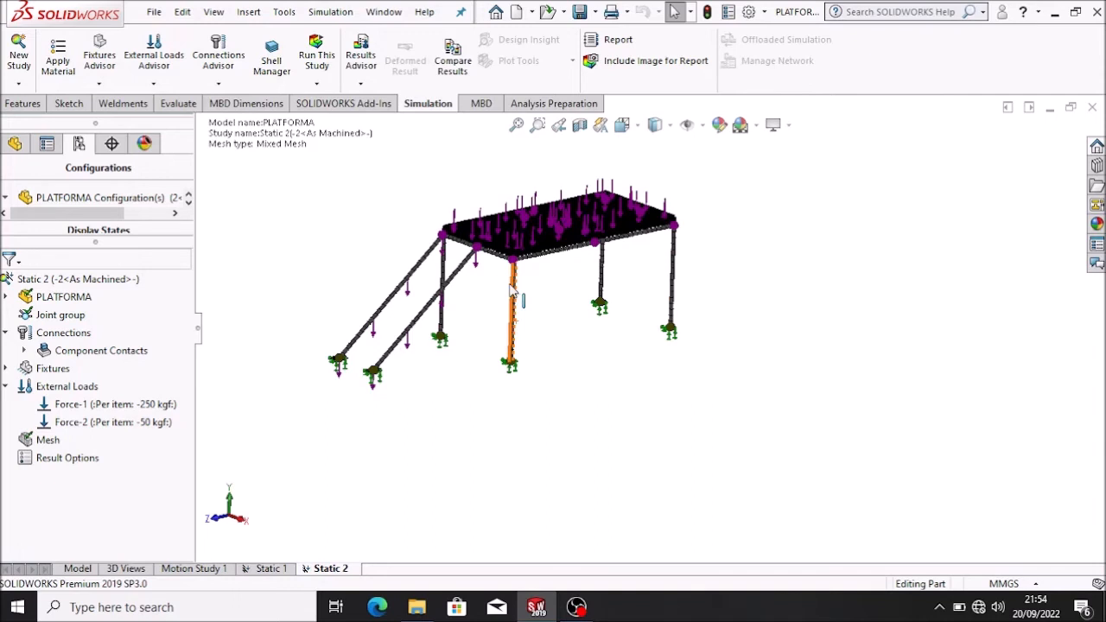
Inspect the meshed platform frame and run the Static 2 study.
scroll(511, 291, up, 4)
scroll(510, 291, down, 2)
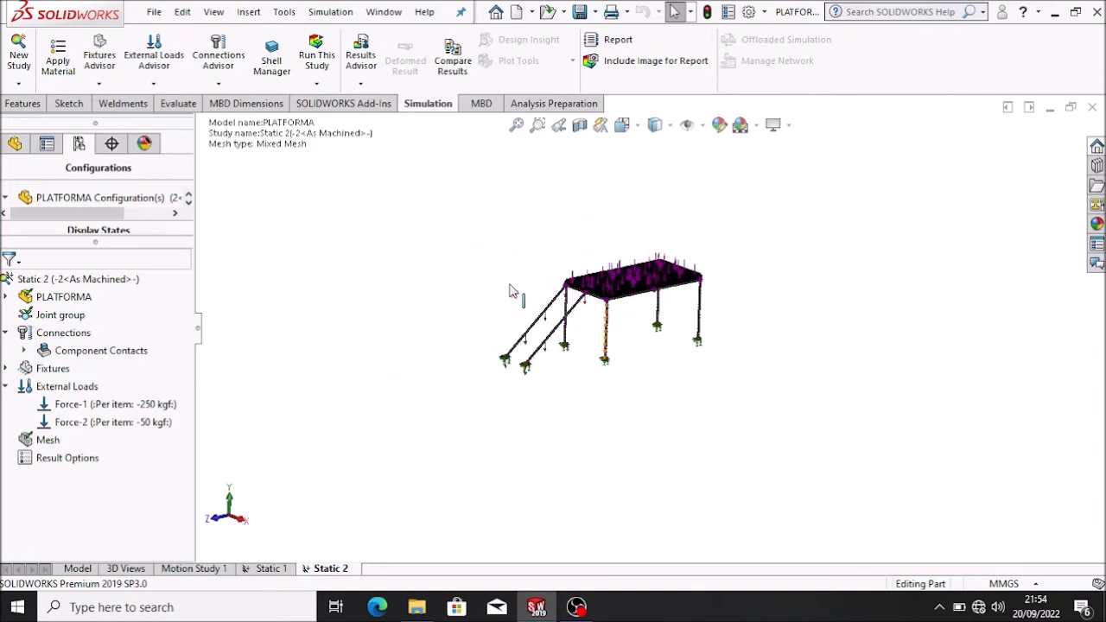
scroll(649, 340, down, 1)
scroll(649, 341, down, 6)
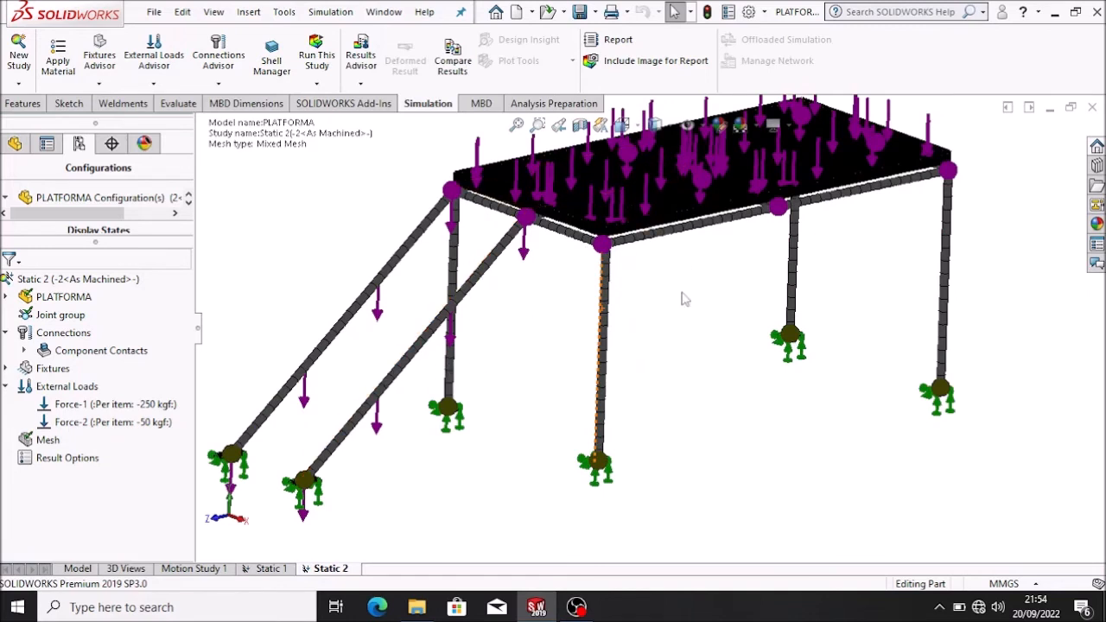
right_click(41, 279)
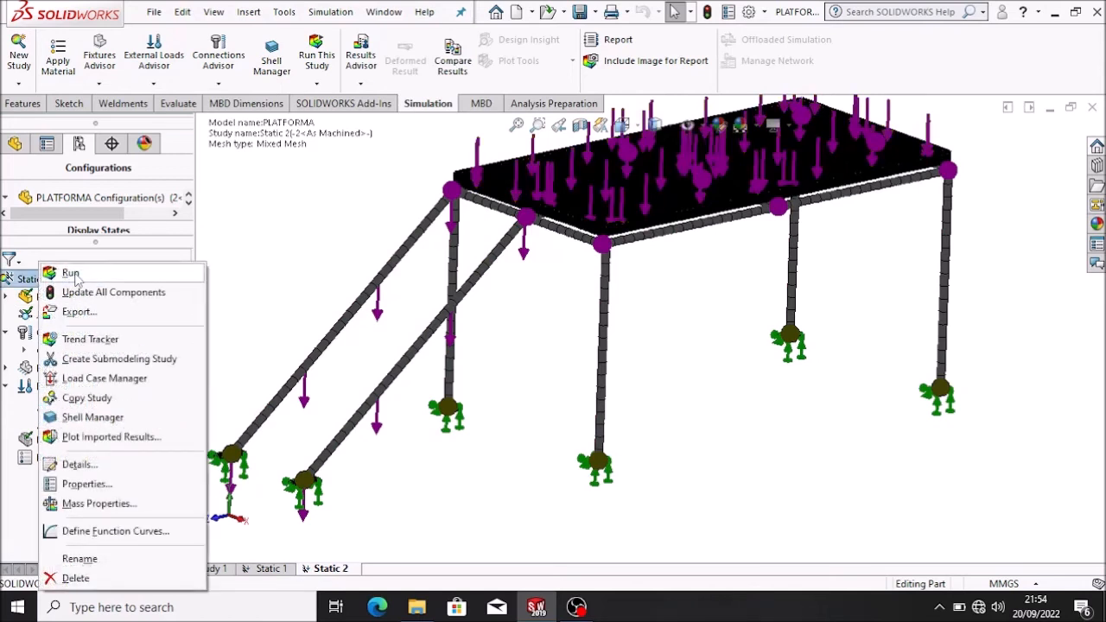
click(72, 274)
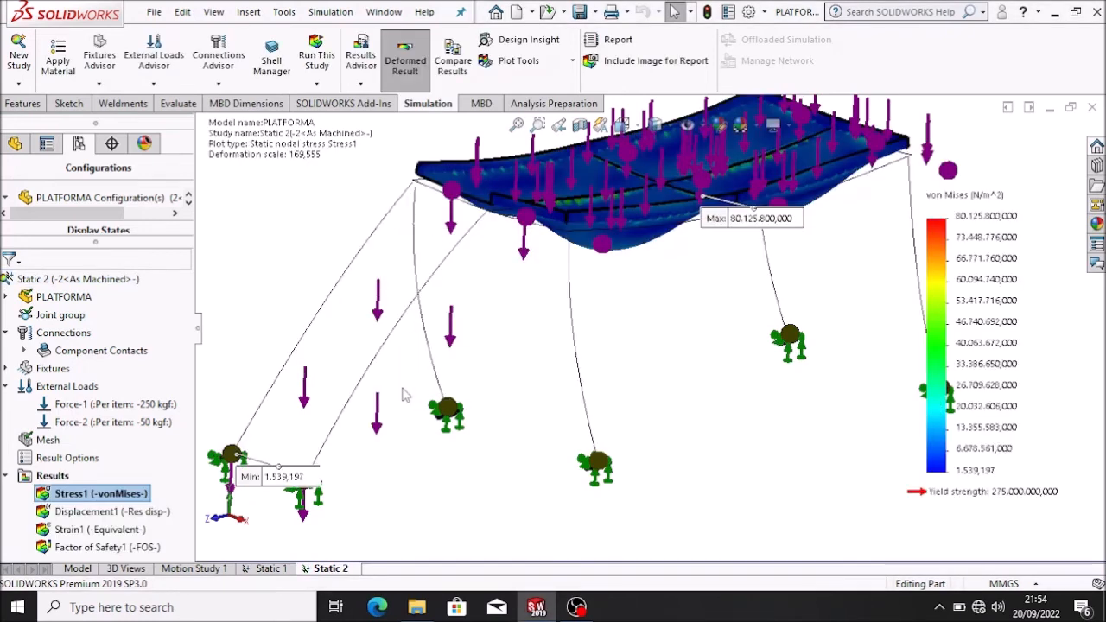
Examine the von Mises stress plot and reposition its maximum value callout below the deck, clear of the model.
scroll(492, 296, down, 2)
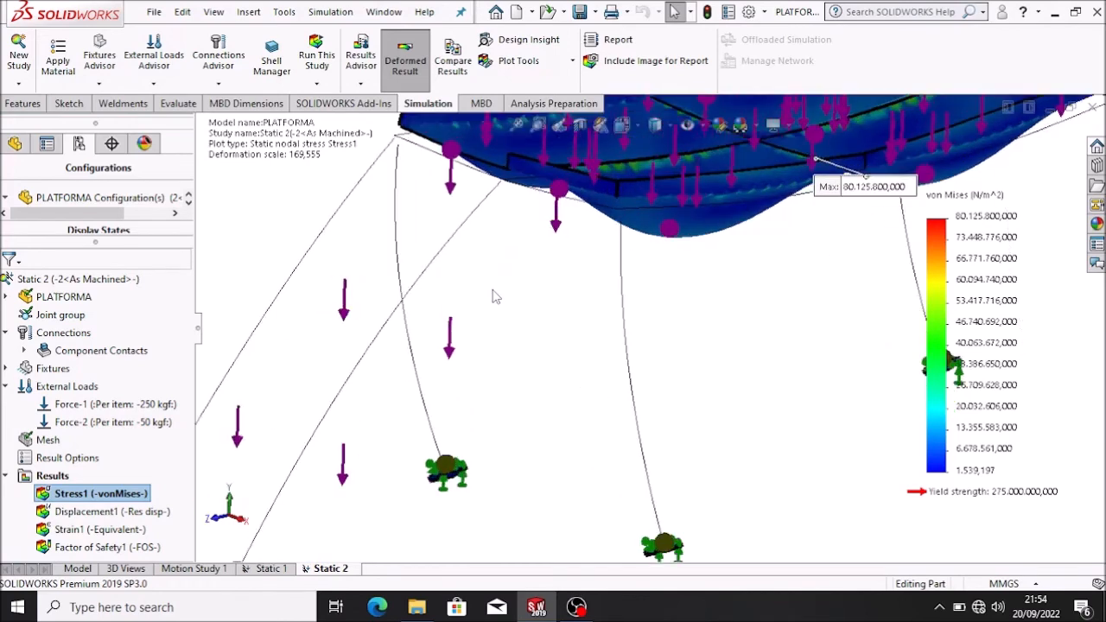
scroll(492, 297, up, 5)
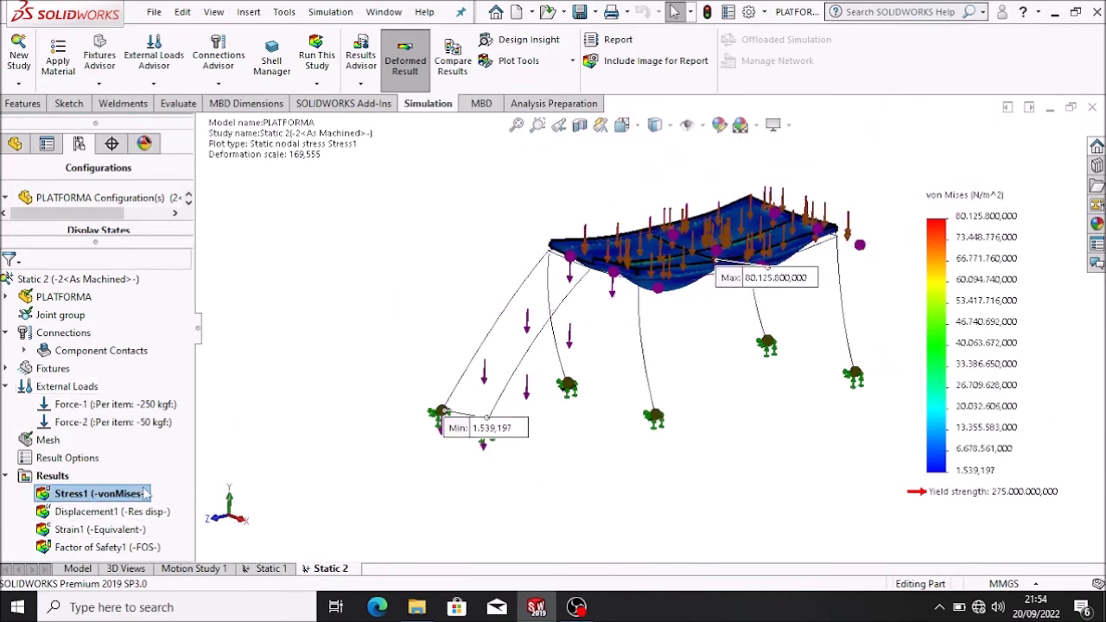
drag(761, 278, 769, 394)
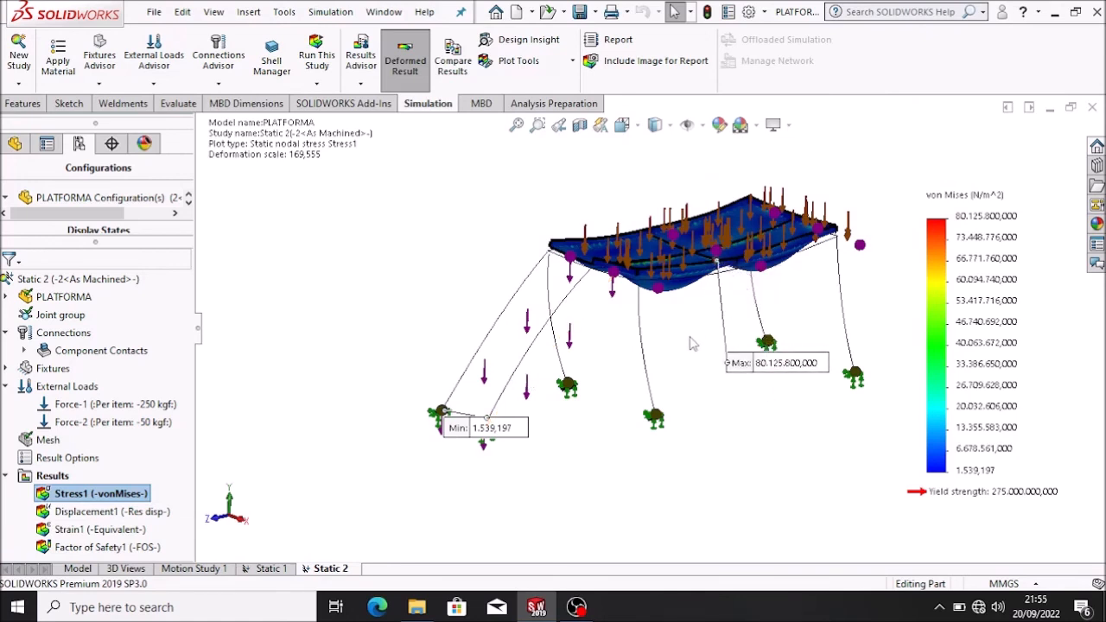
drag(769, 382, 772, 316)
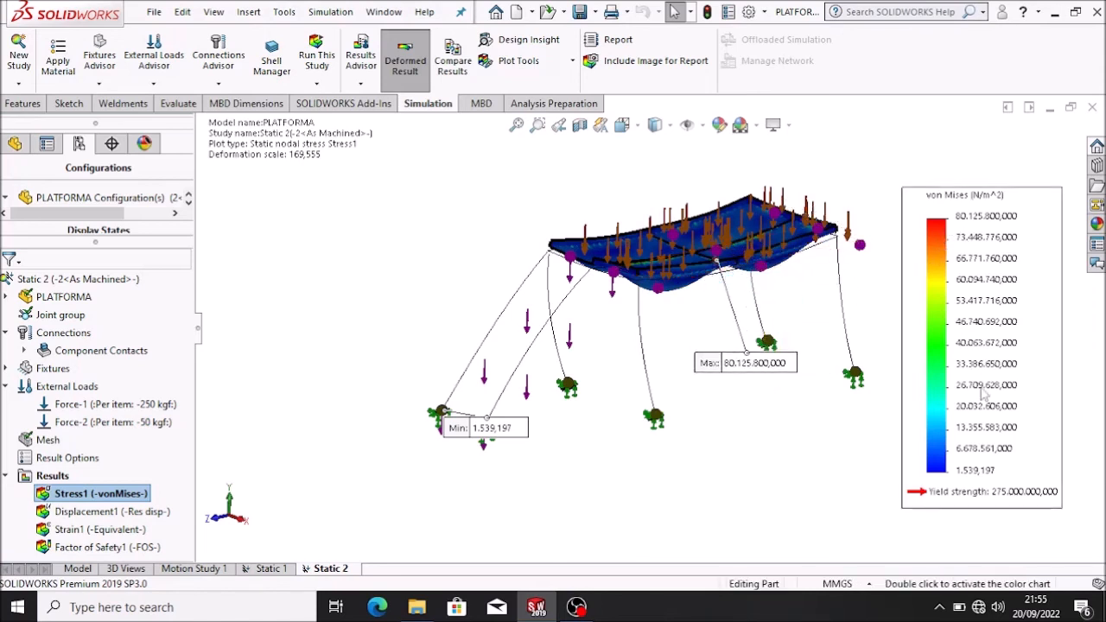
Show the resultant displacement plot and move its maximum value callout to the open area between the legs.
click(112, 511)
double_click(110, 511)
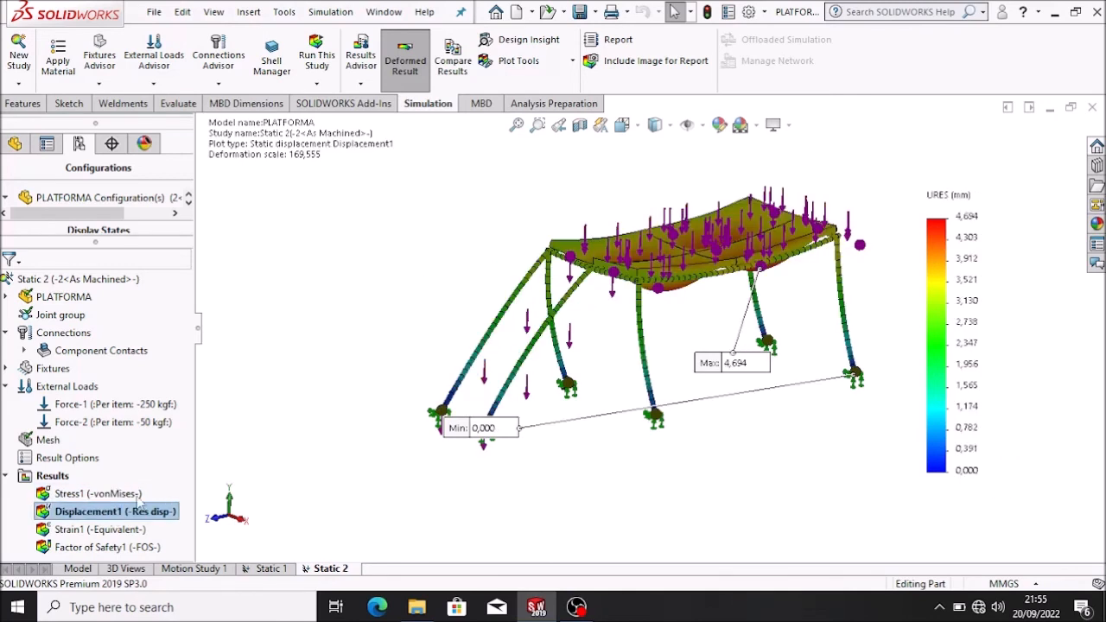
mouse_move(725, 363)
mouse_down()
mouse_move(717, 306)
mouse_move(683, 356)
mouse_up()
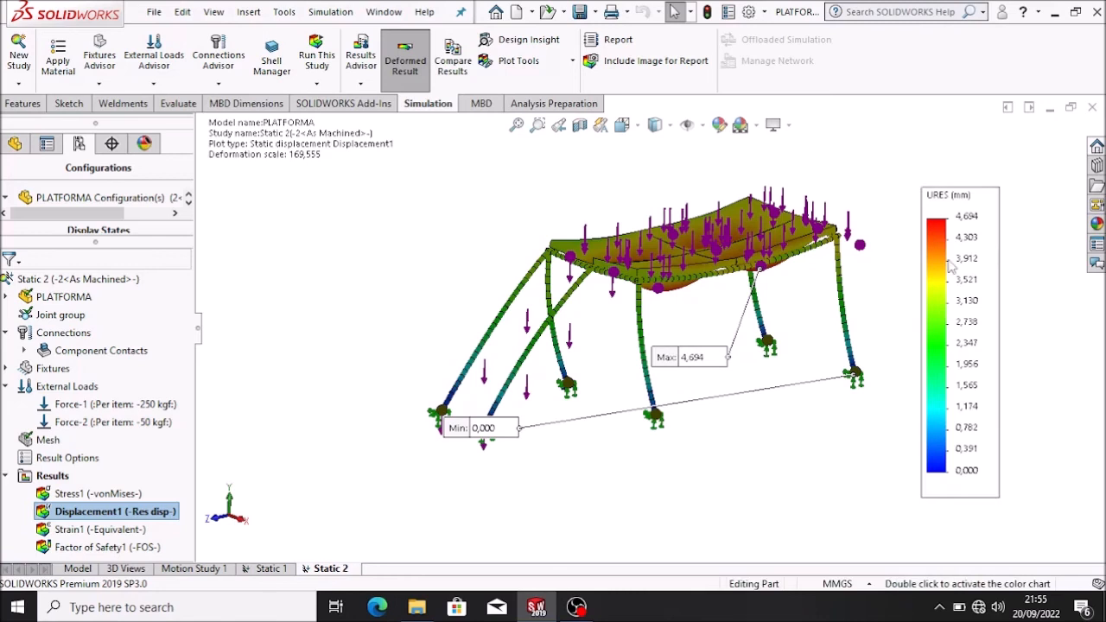
Show the Factor of Safety plot and move its minimum value callout closer to the deck.
click(113, 548)
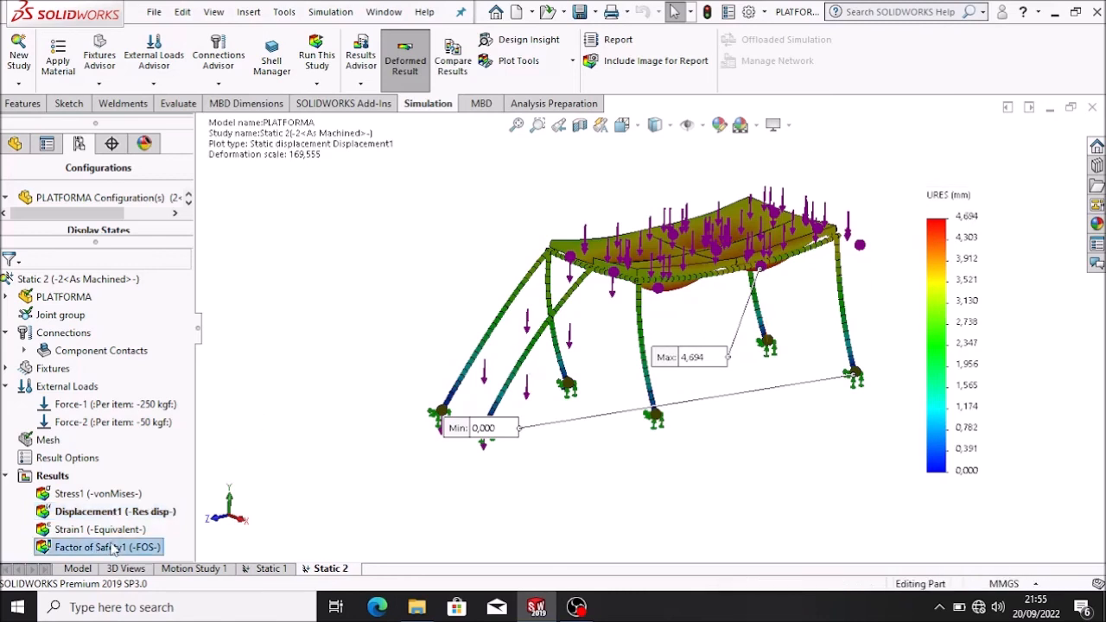
double_click(112, 546)
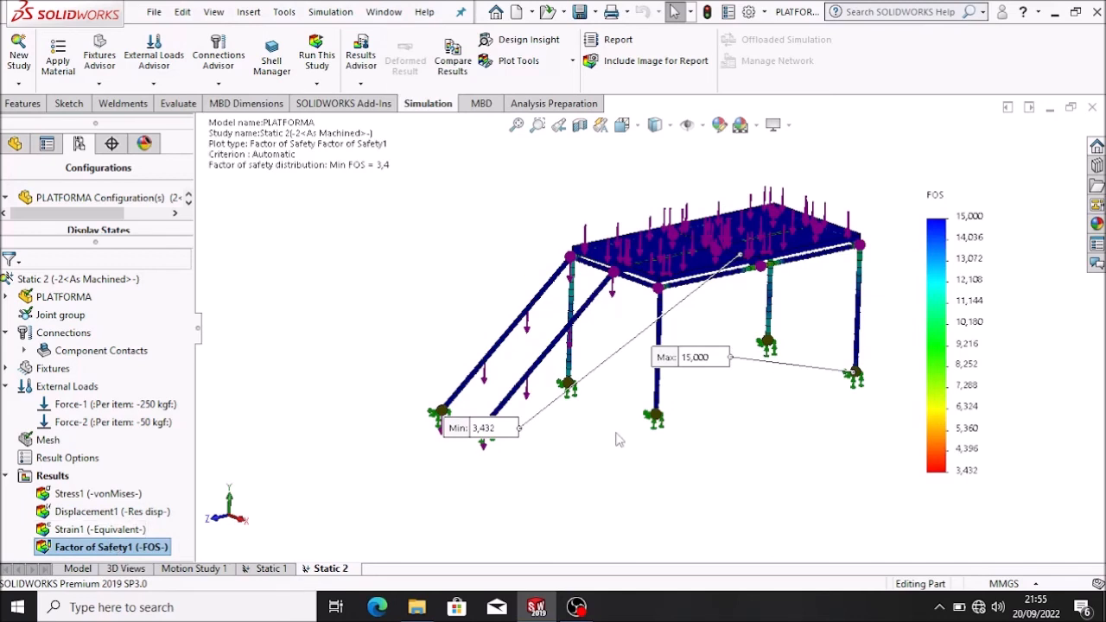
drag(465, 430, 609, 335)
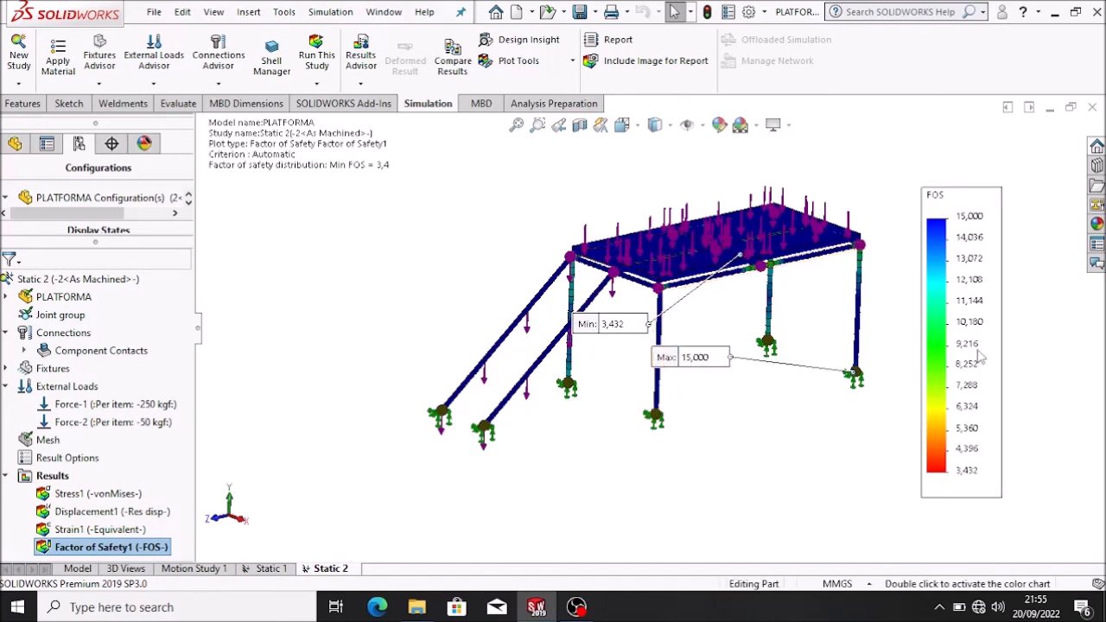
Review the equivalent strain plot, return to the von Mises stress plot and select the displacement result.
click(102, 530)
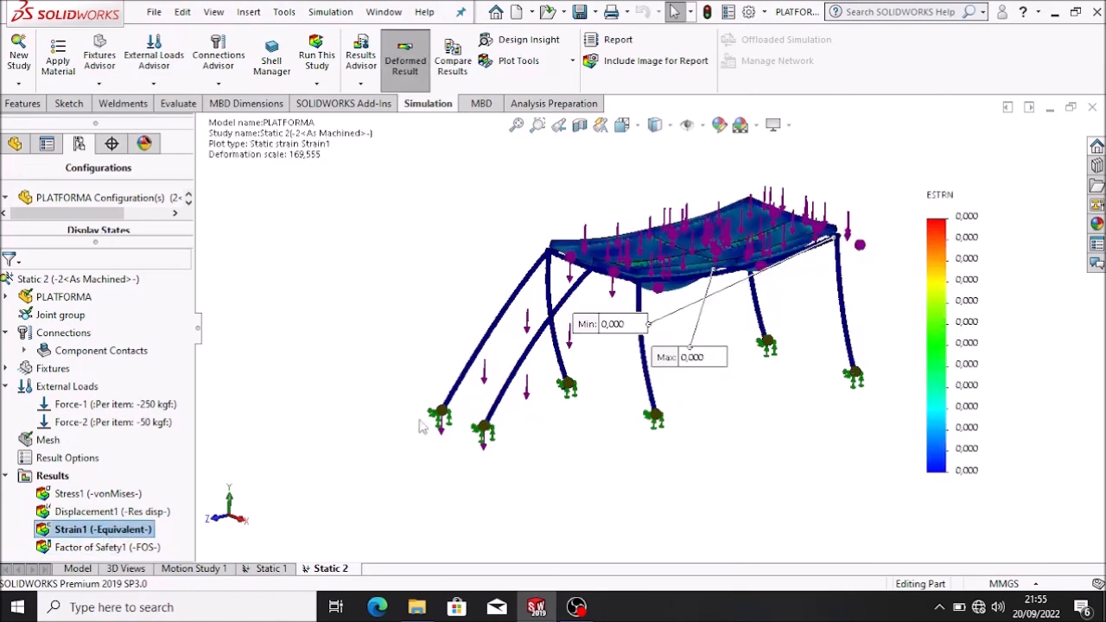
click(76, 494)
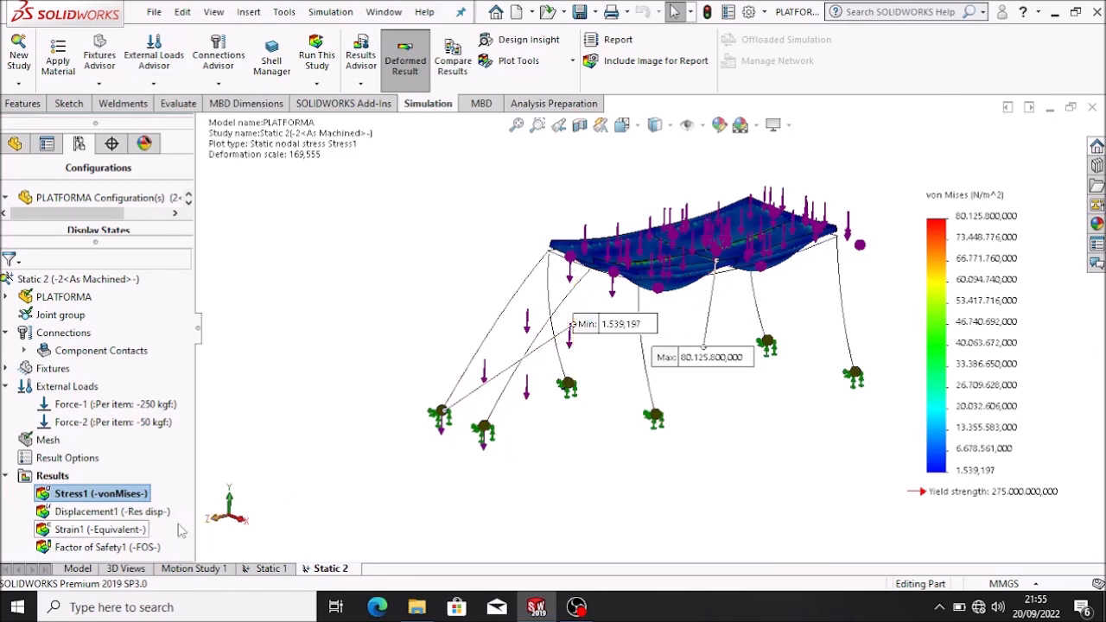
click(113, 511)
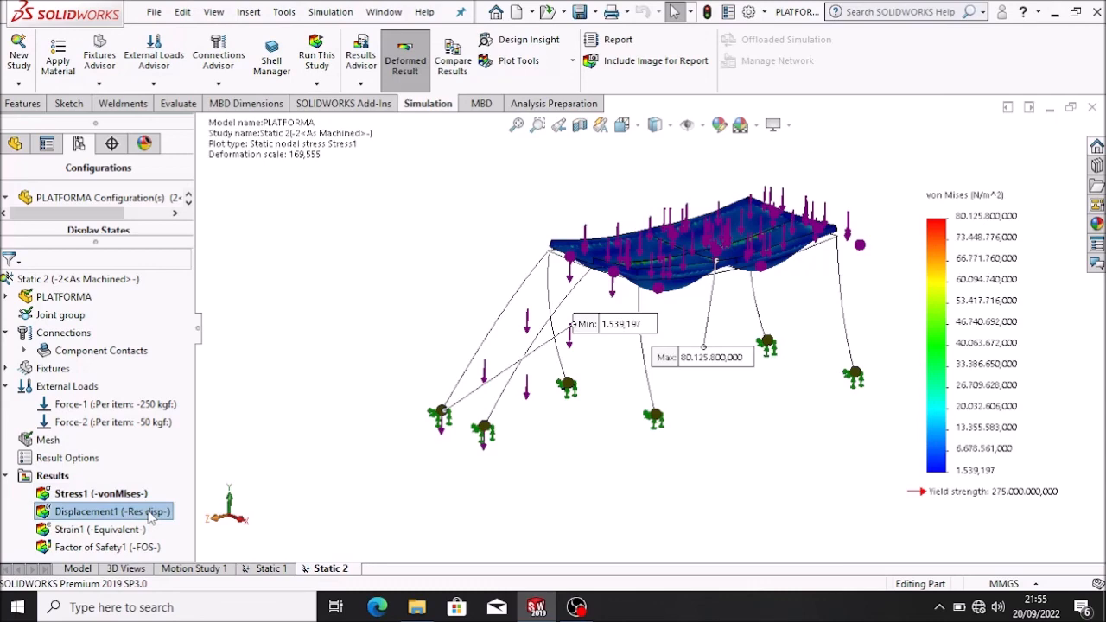
mouse_move(579, 607)
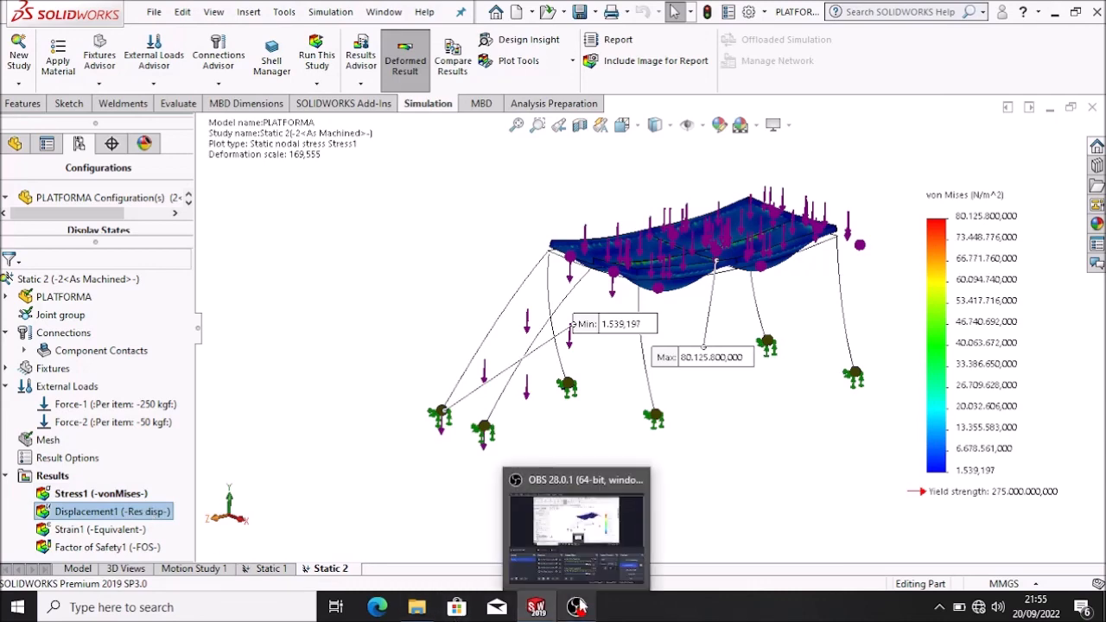
click(577, 607)
click(818, 493)
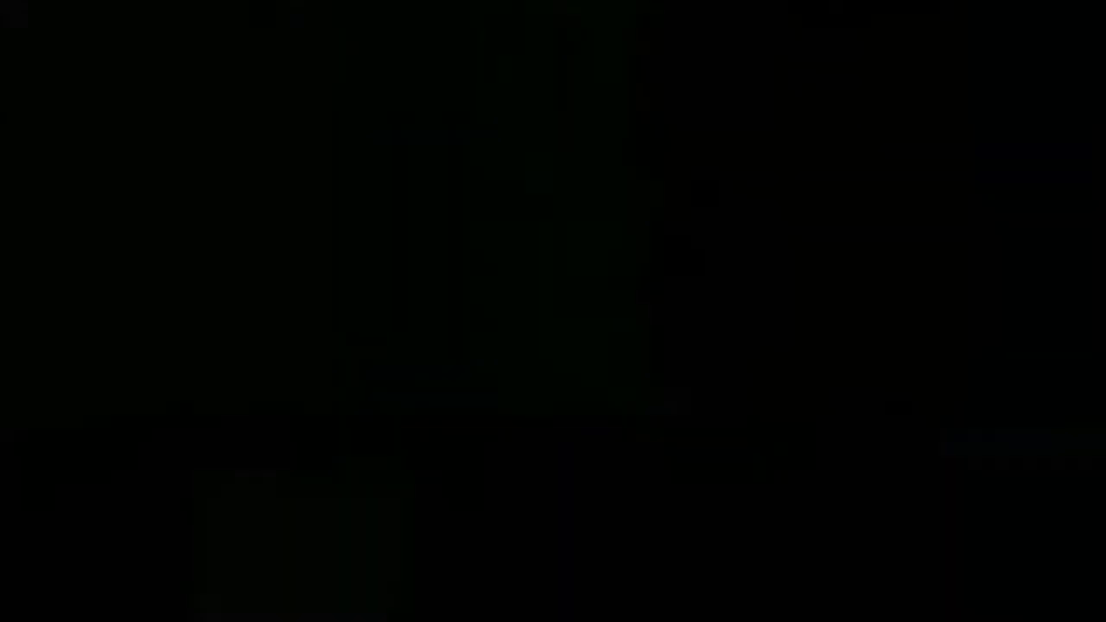